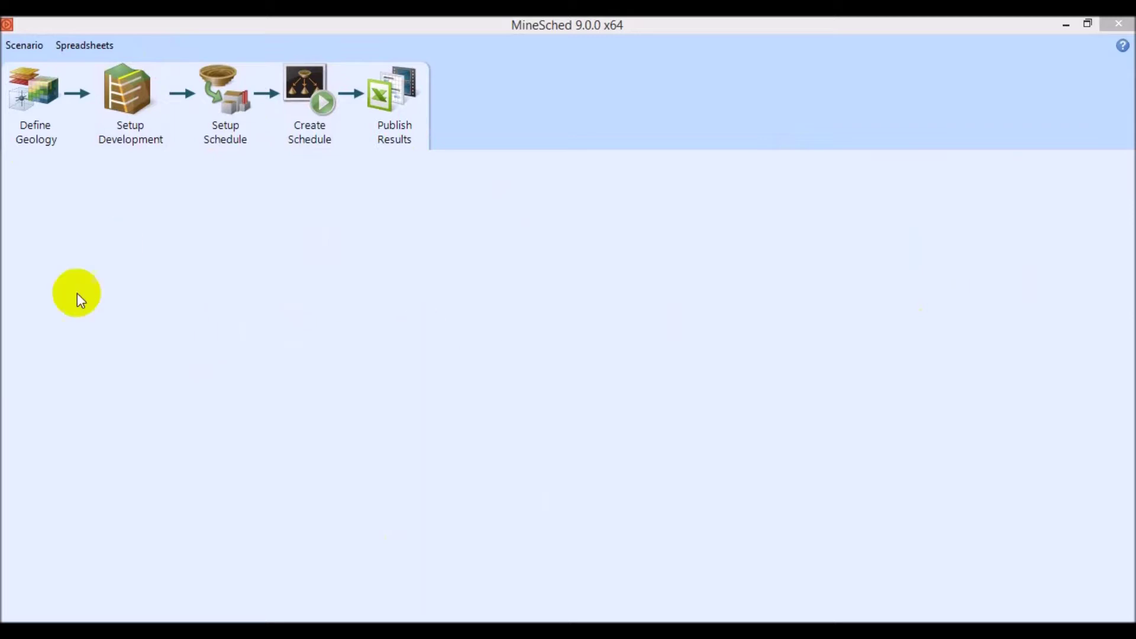
Start a new scenario with the Surface configuration and name it Tuto1
{"action": "left_click", "coordinate": [20, 48]}
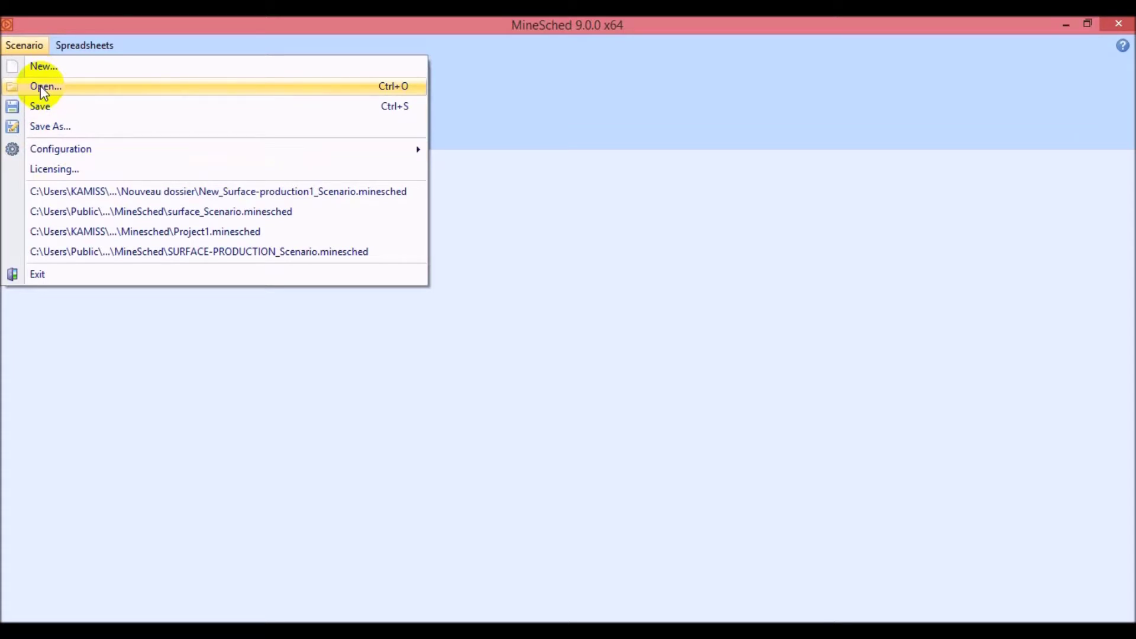
{"action": "left_click", "coordinate": [40, 70]}
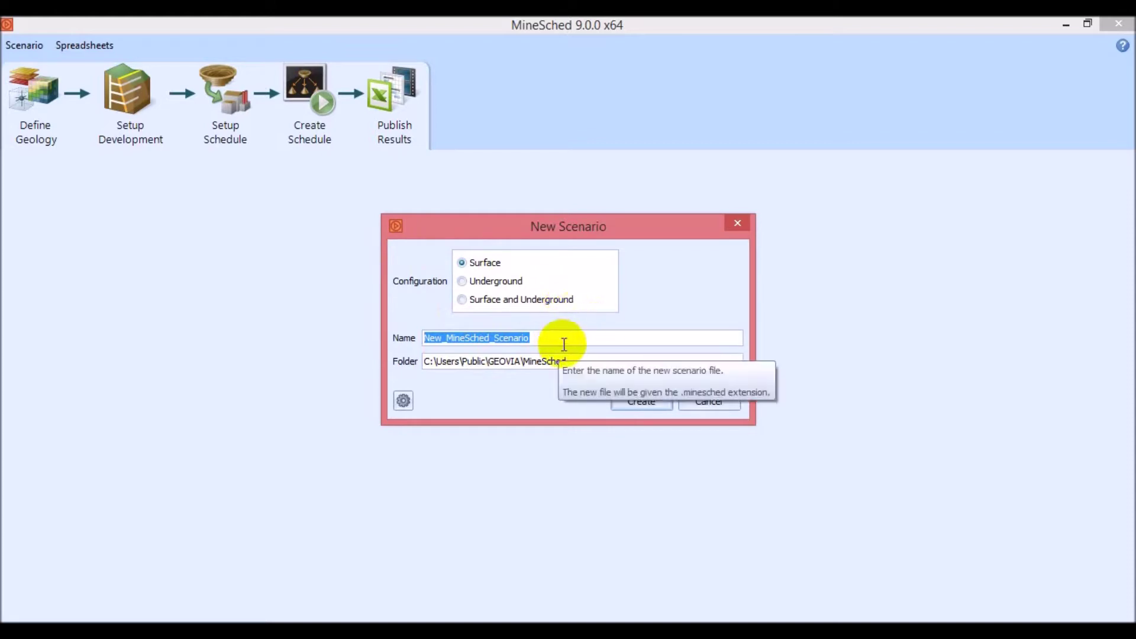
{"action": "type", "text": "t"}
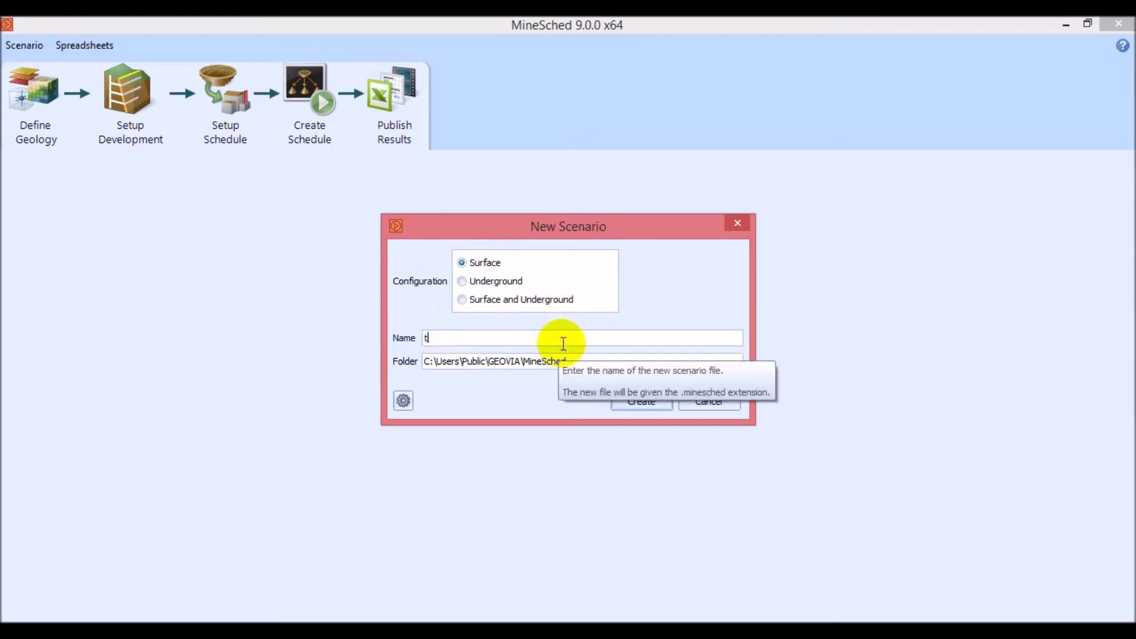
{"action": "key", "text": "BackSpace"}
{"action": "type", "text": "Tuto1"}
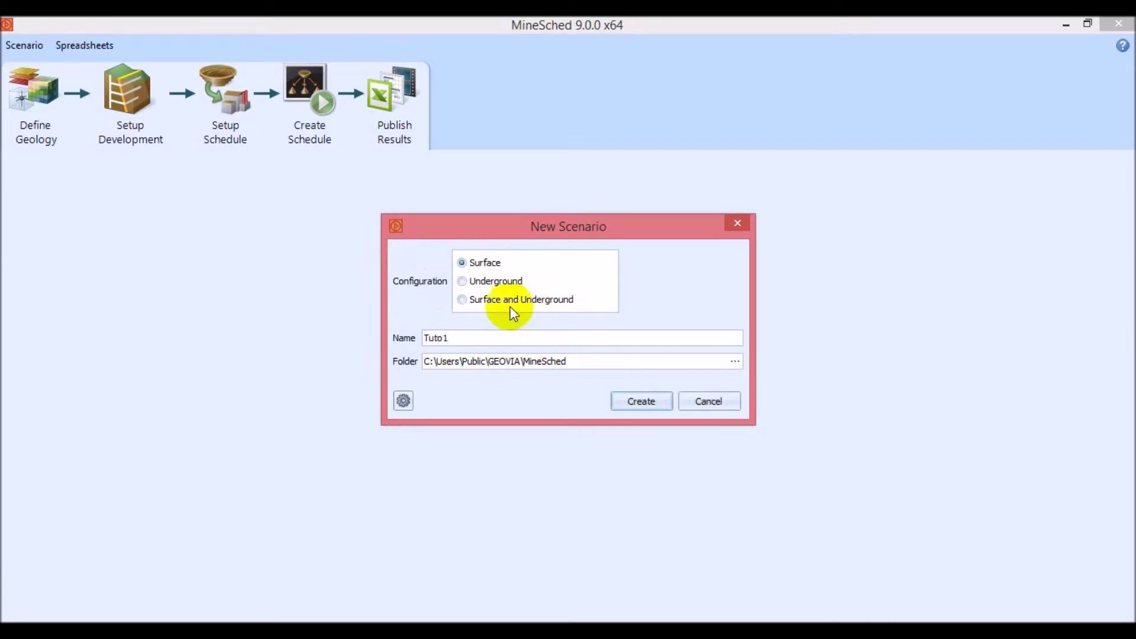
{"action": "left_click", "coordinate": [733, 364]}
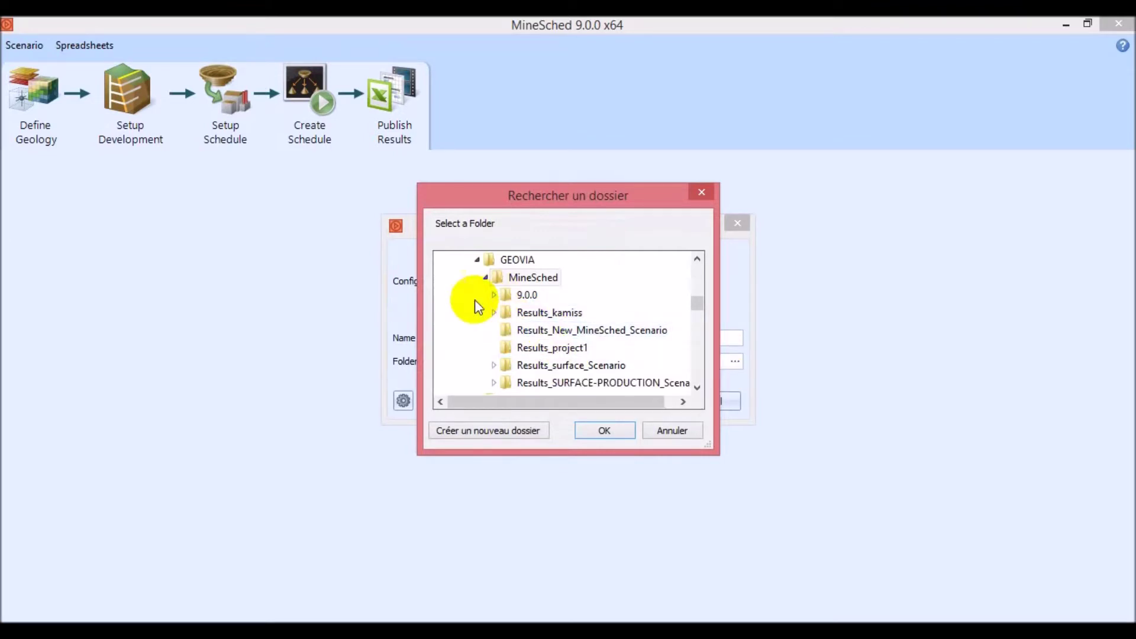
{"action": "left_click", "coordinate": [530, 279]}
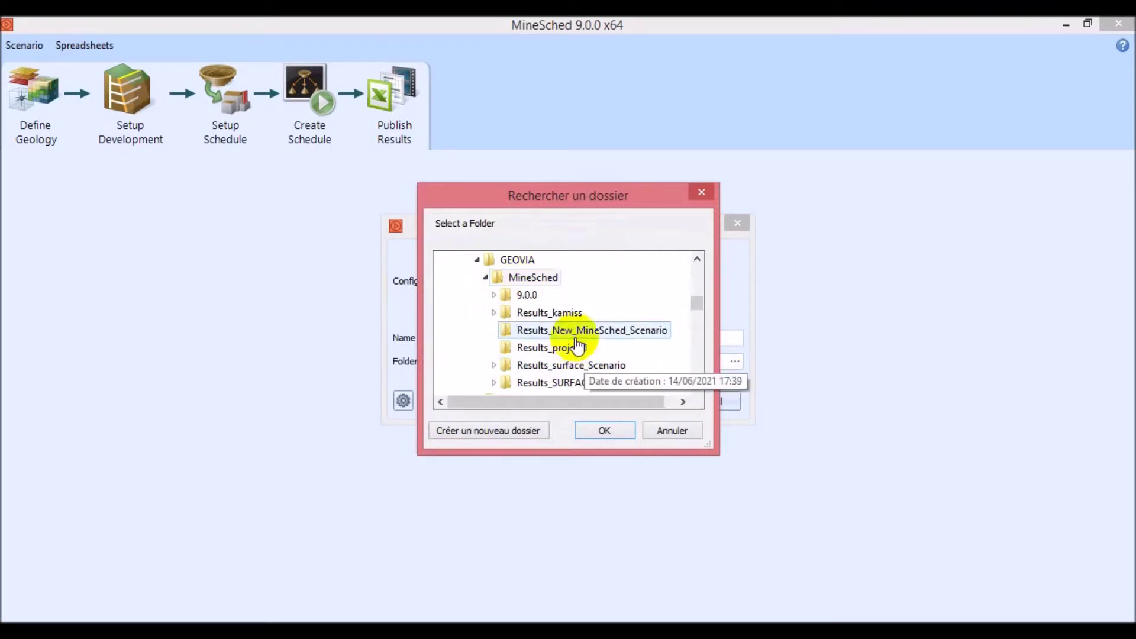
{"action": "left_click", "coordinate": [670, 432]}
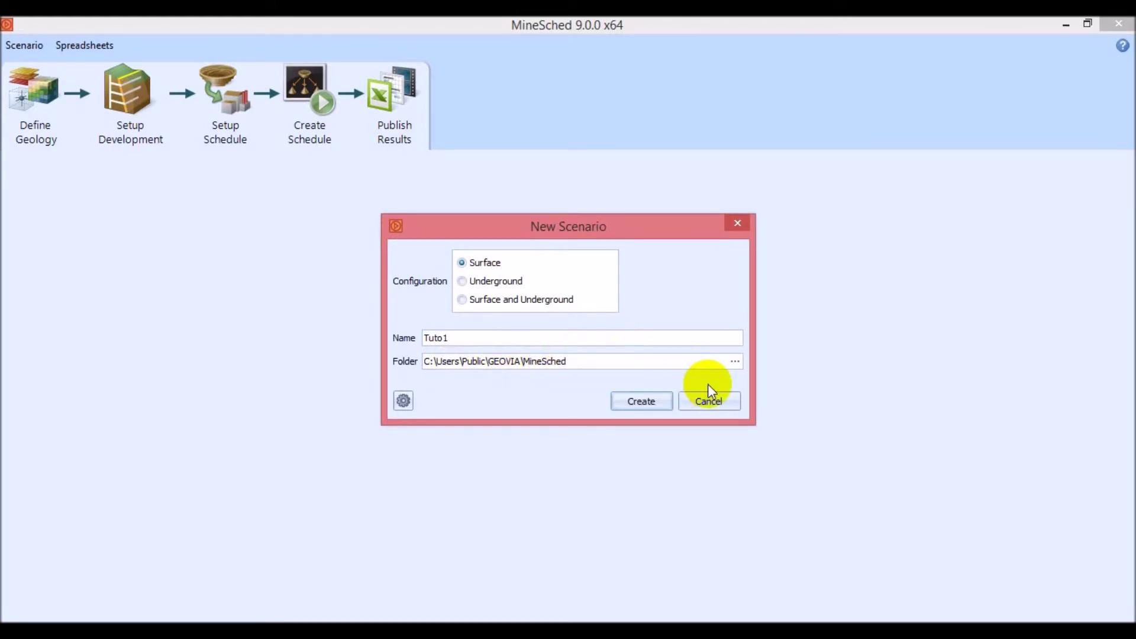
Set the scenario's folder to Minesched on the Desktop and create the scenario
{"action": "left_click", "coordinate": [735, 362]}
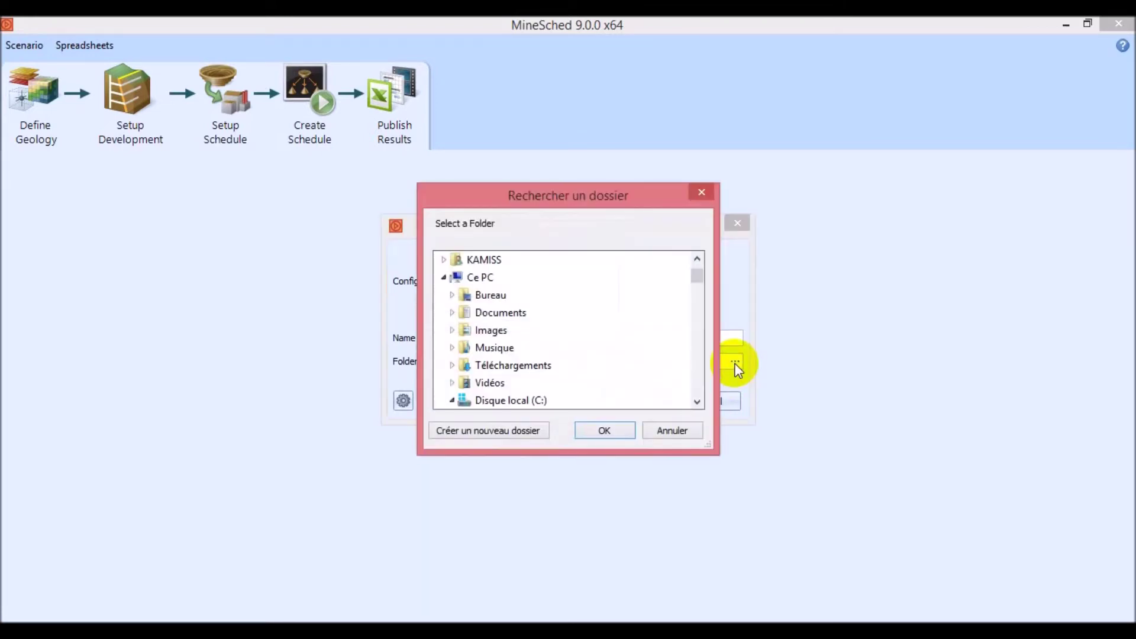
{"action": "double_click", "coordinate": [494, 293]}
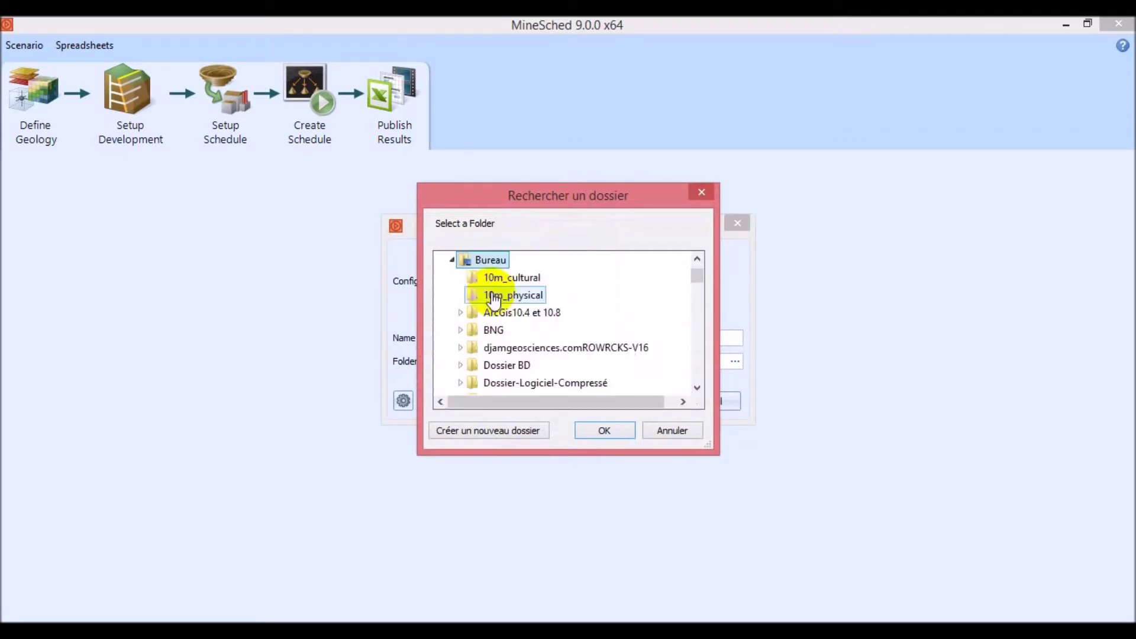
{"action": "left_click_drag", "start_coordinate": [697, 383], "coordinate": [697, 383]}
{"action": "double_click", "coordinate": [503, 349]}
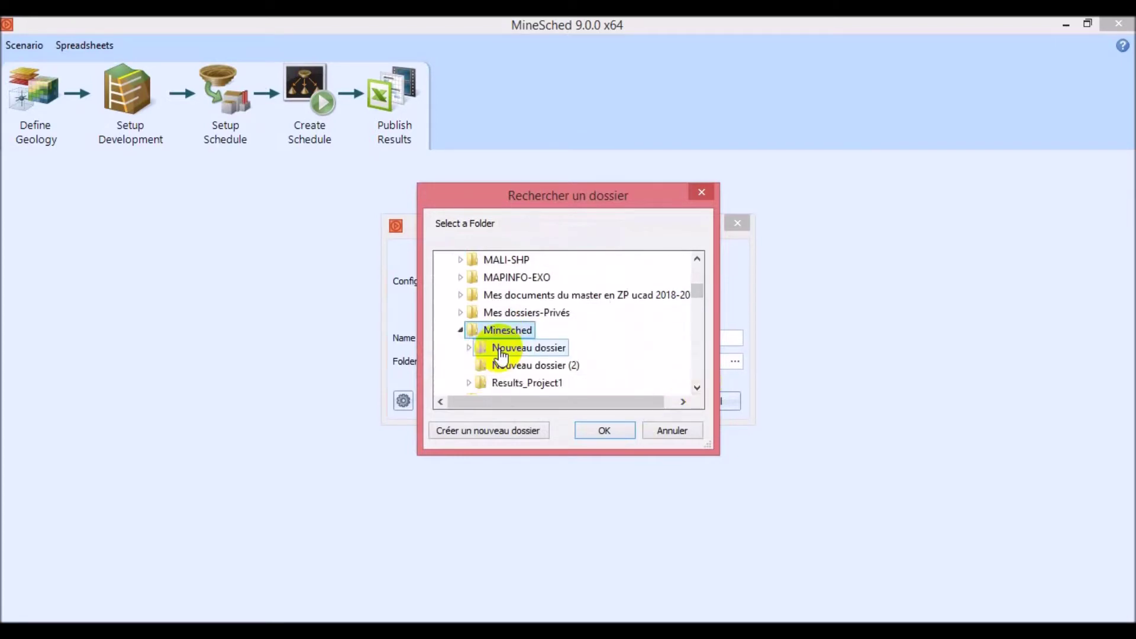
{"action": "left_click", "coordinate": [603, 429]}
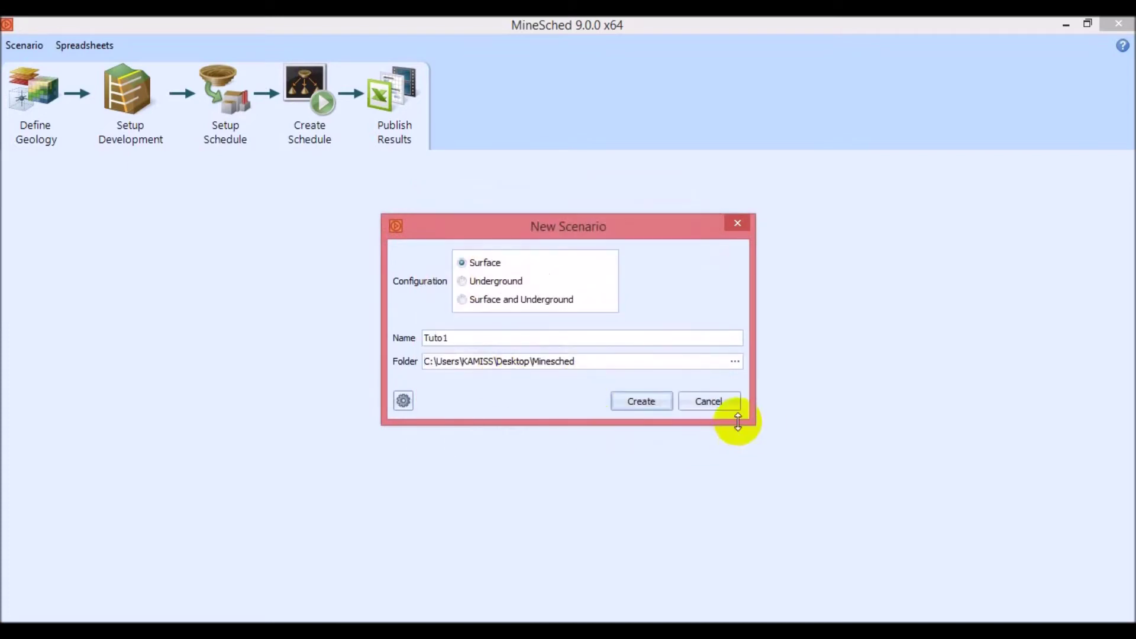
{"action": "left_click", "coordinate": [642, 407]}
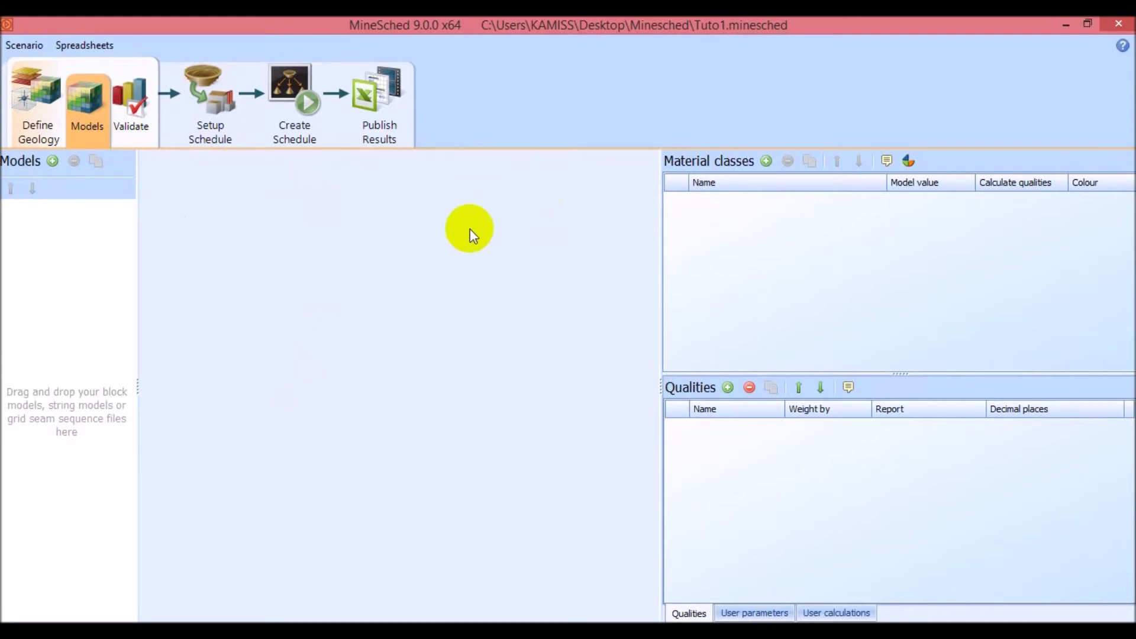
Add the BM1 Datamine block model from the Nouveau dossier folder as a geology model
{"action": "left_click", "coordinate": [52, 161]}
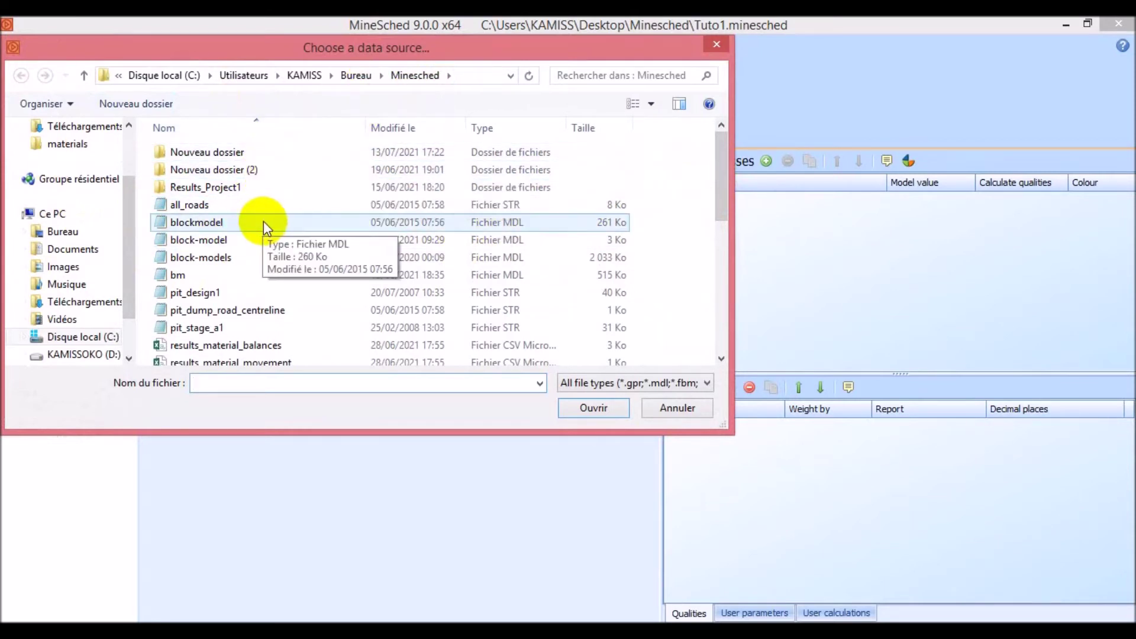
{"action": "double_click", "coordinate": [191, 153]}
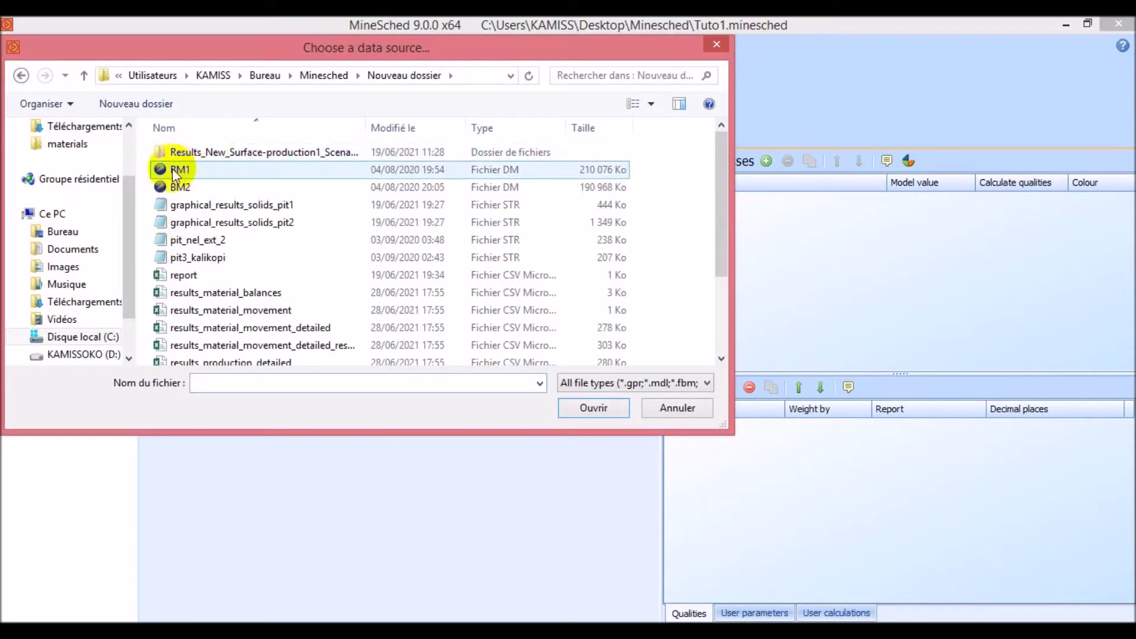
{"action": "left_click", "coordinate": [189, 173]}
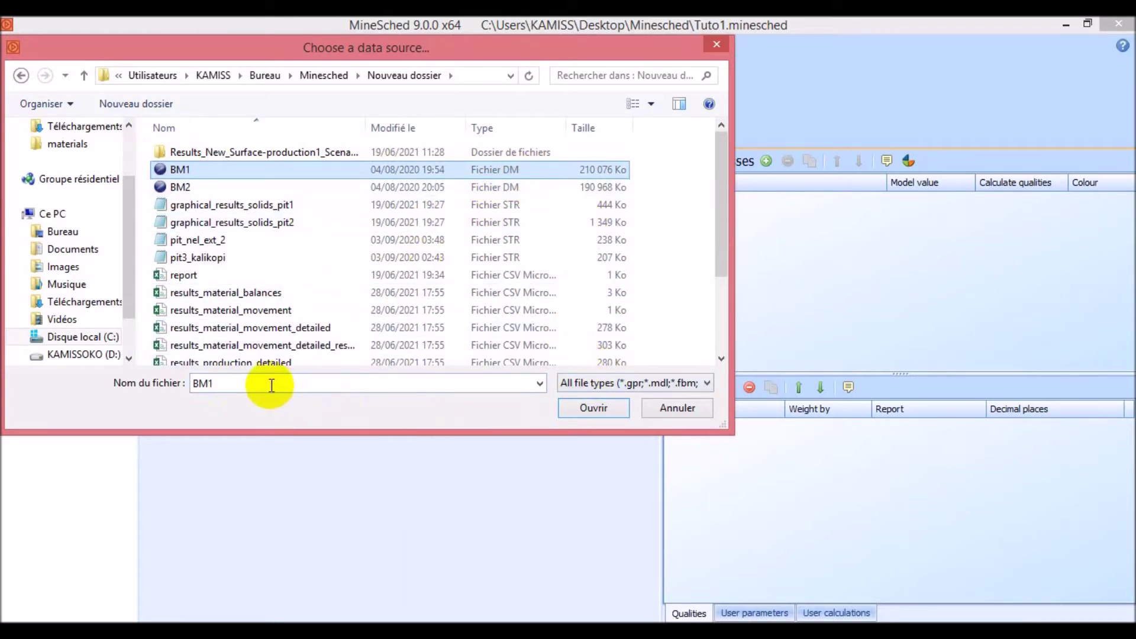
{"action": "left_click", "coordinate": [705, 384]}
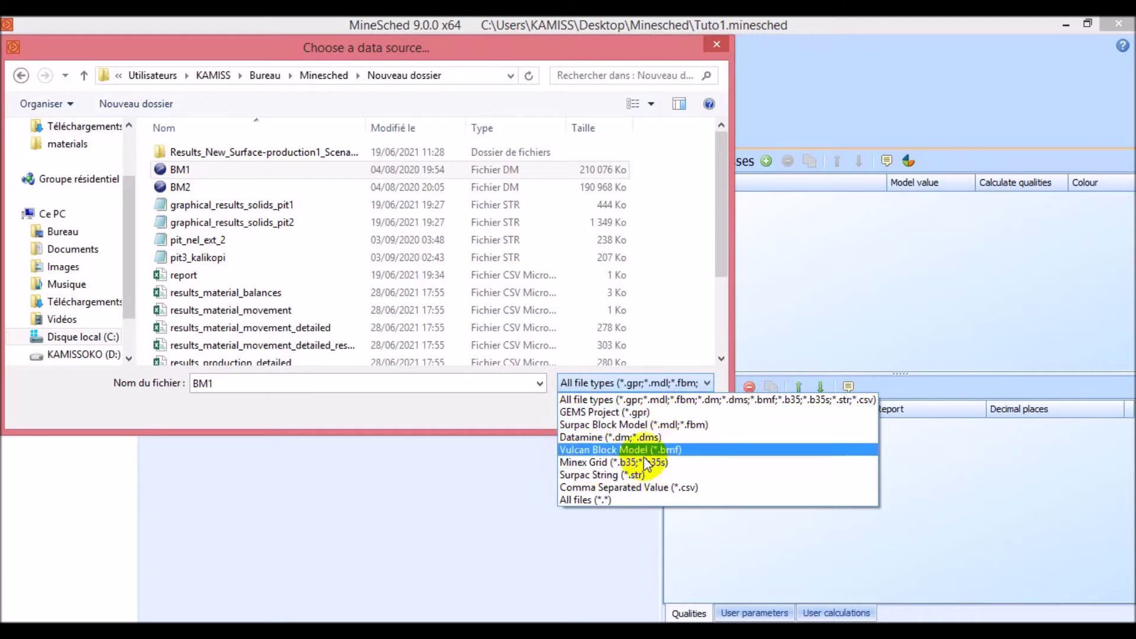
{"action": "left_click", "coordinate": [658, 254]}
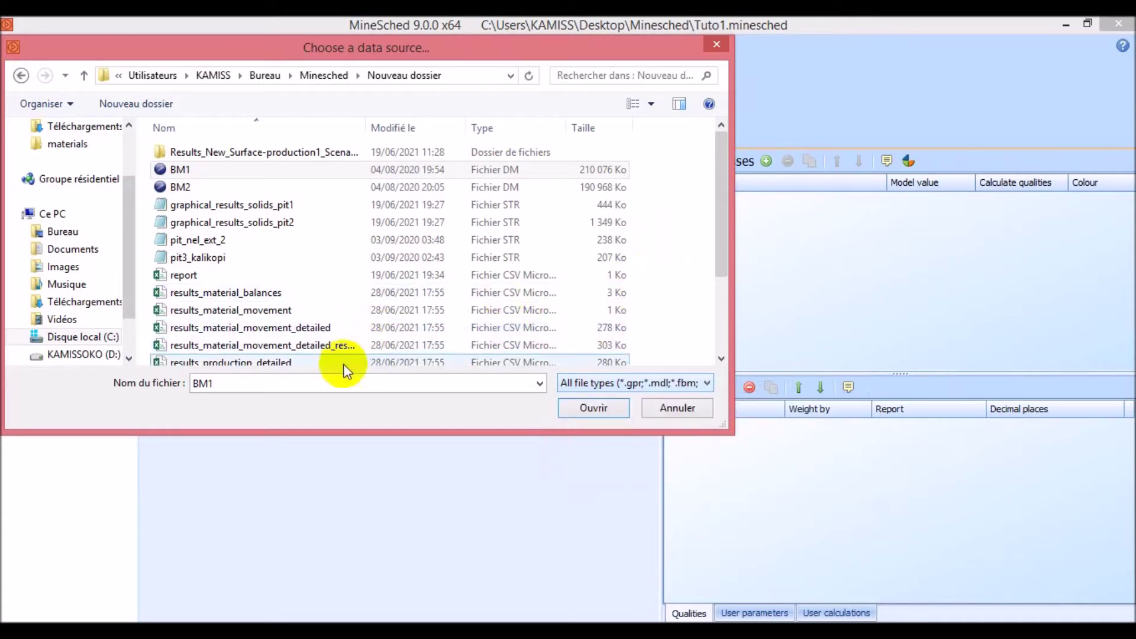
{"action": "double_click", "coordinate": [287, 384]}
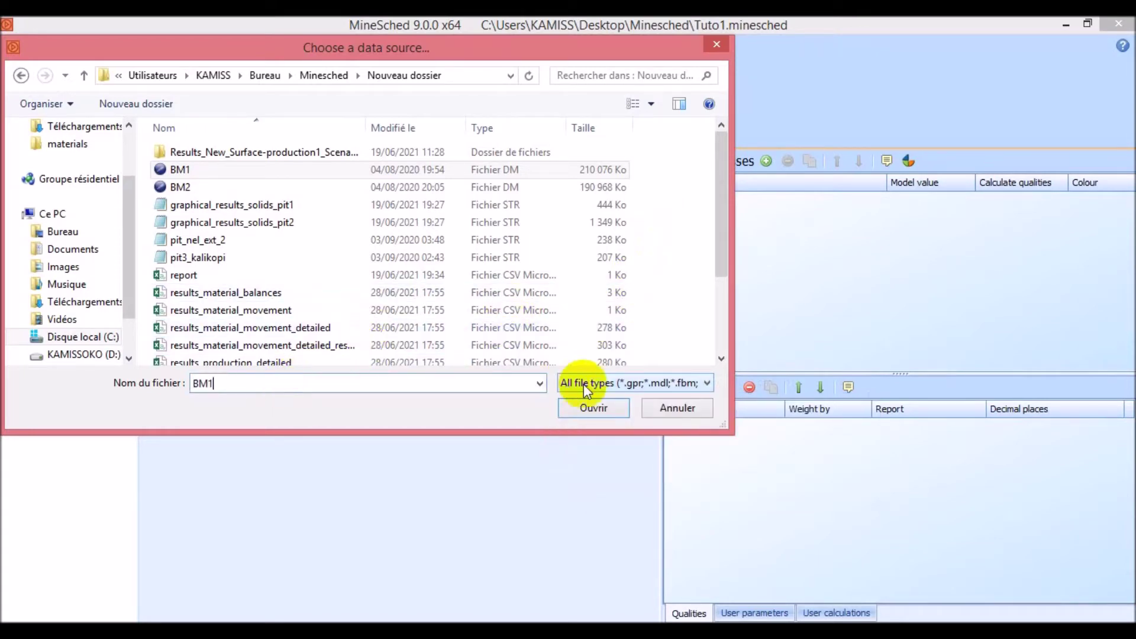
{"action": "left_click", "coordinate": [598, 407]}
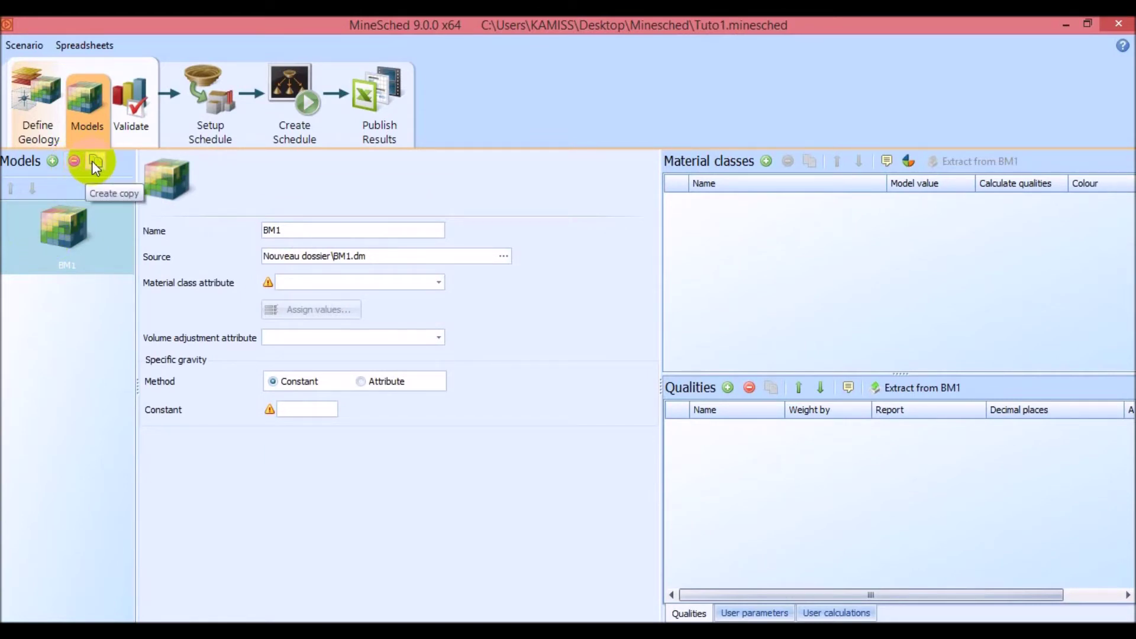
Extract the attributes from the BM1 block model and set its material class attribute to alluvium
{"action": "left_click", "coordinate": [316, 231]}
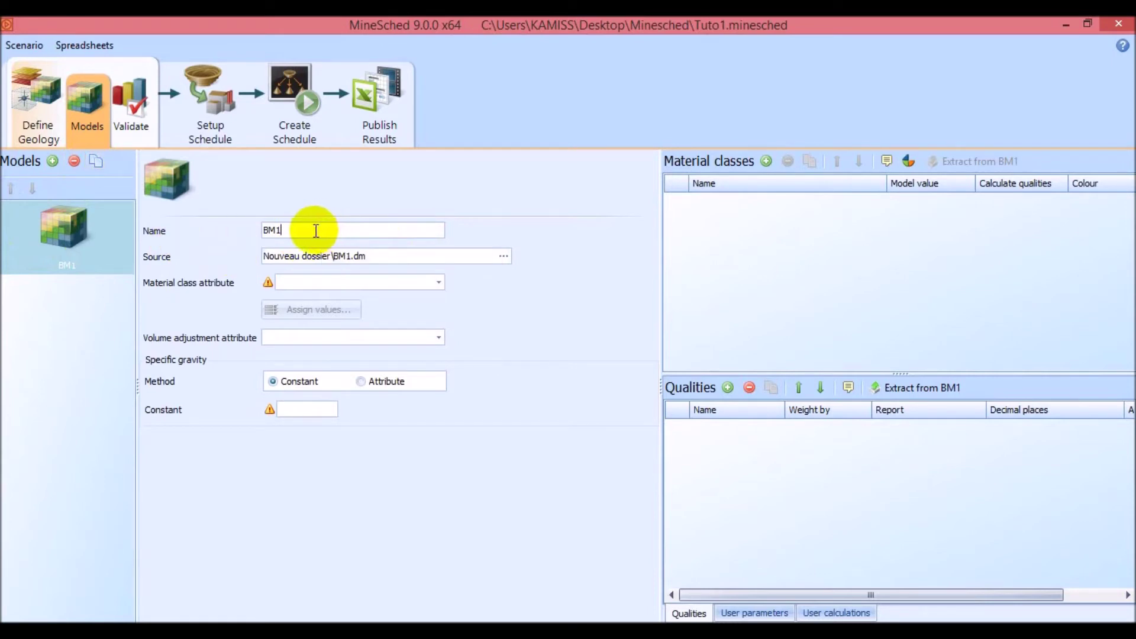
{"action": "left_click", "coordinate": [400, 260]}
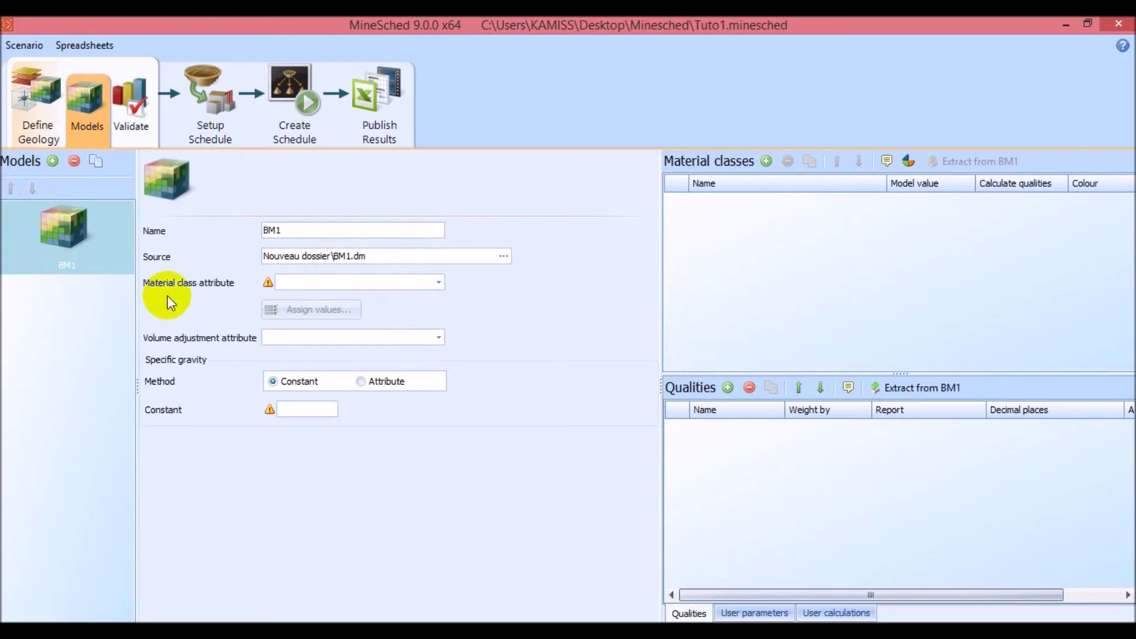
{"action": "left_click", "coordinate": [287, 283]}
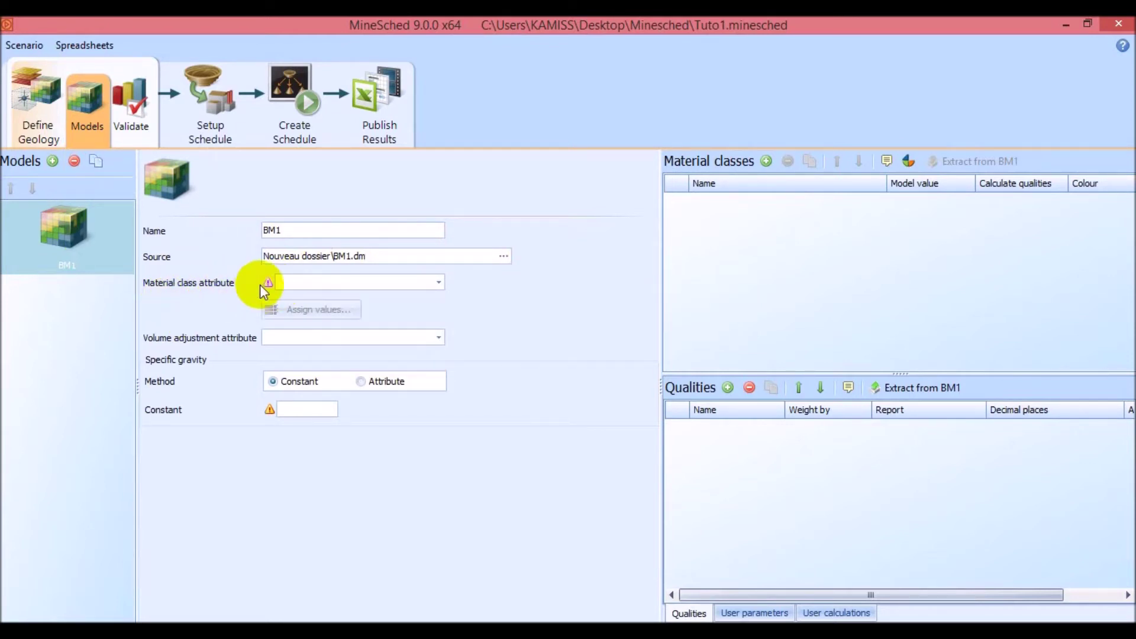
{"action": "mouse_move", "coordinate": [264, 287]}
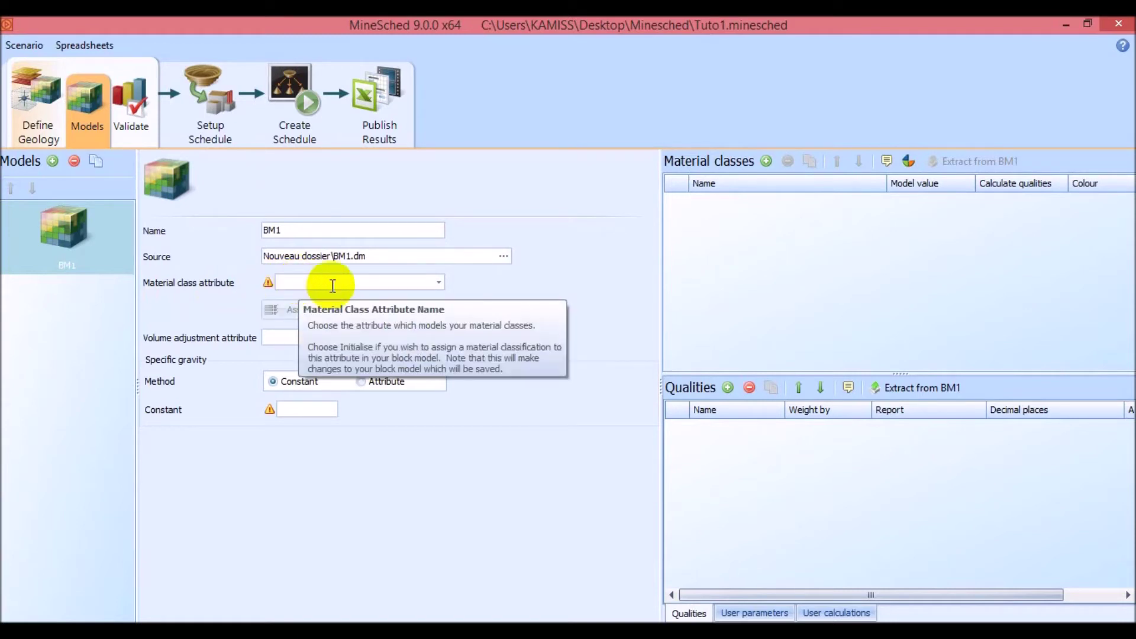
{"action": "left_click", "coordinate": [438, 284]}
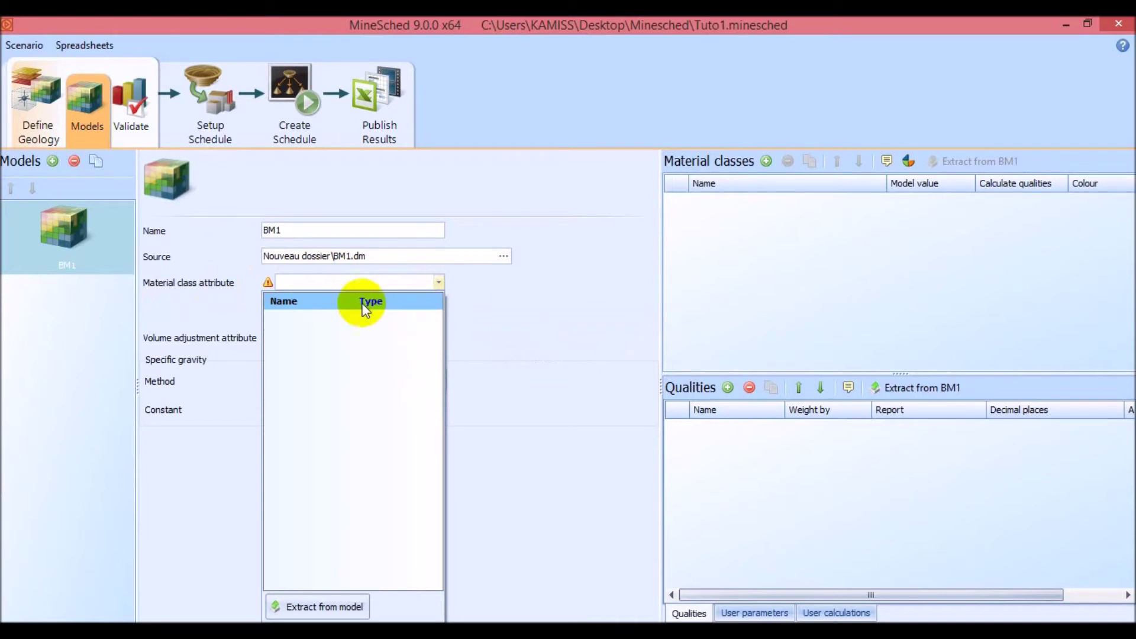
{"action": "left_click", "coordinate": [308, 607]}
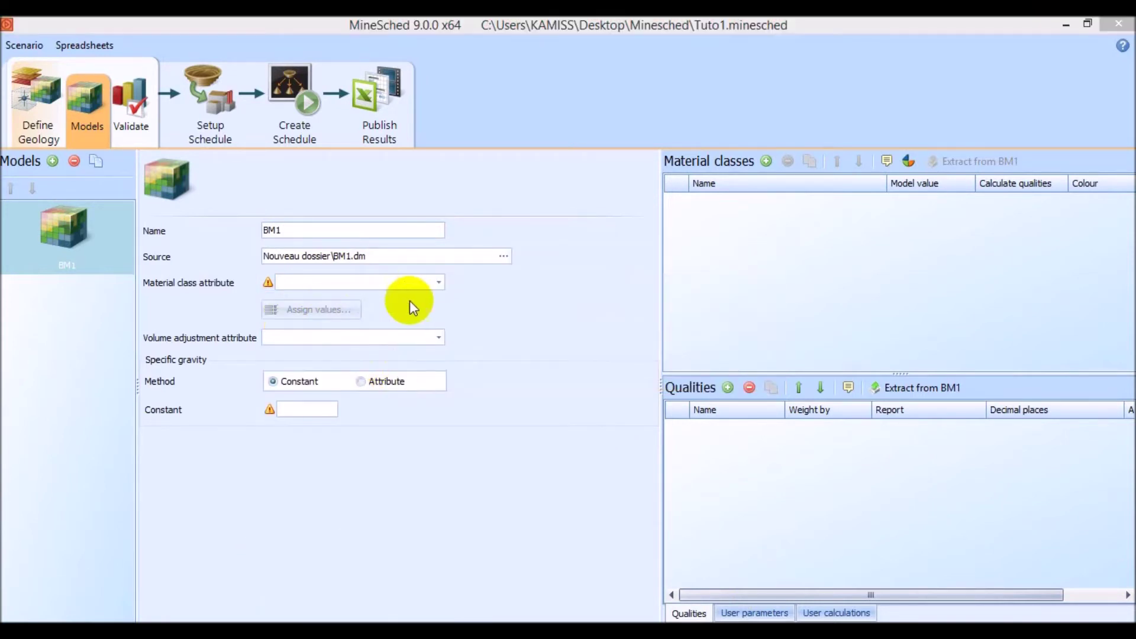
{"action": "left_click", "coordinate": [439, 281]}
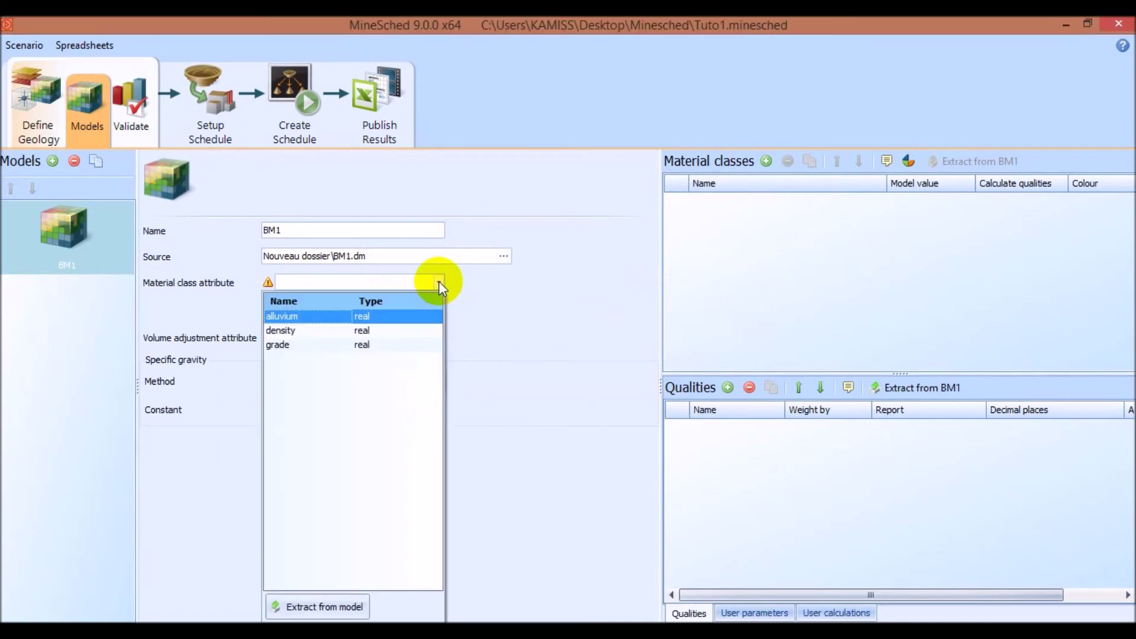
{"action": "left_click", "coordinate": [284, 318]}
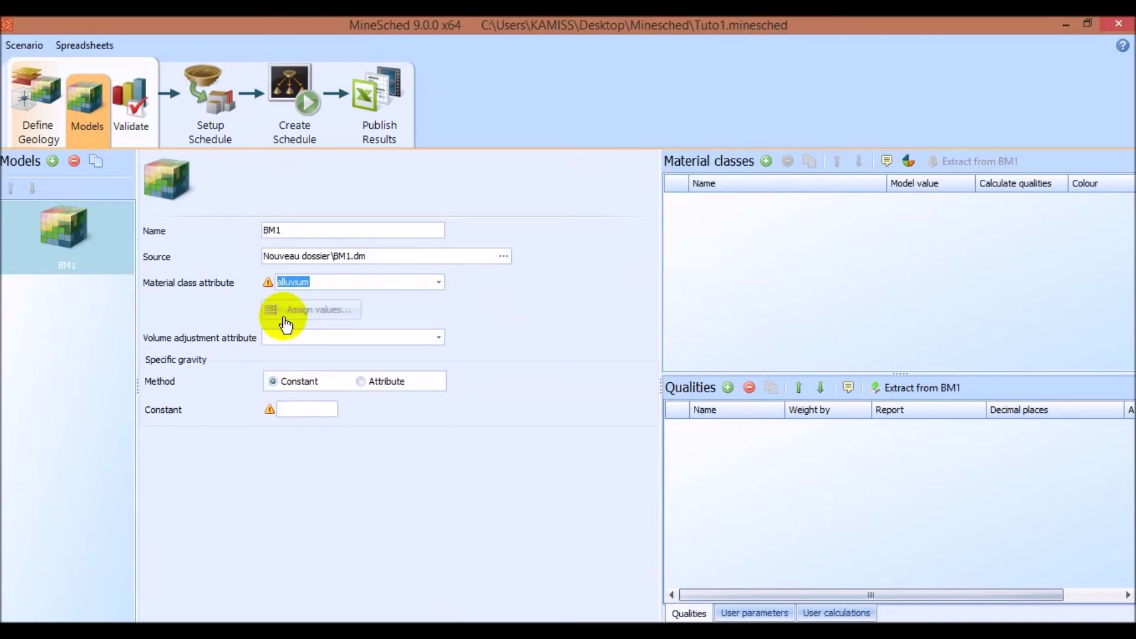
{"action": "left_click", "coordinate": [307, 284]}
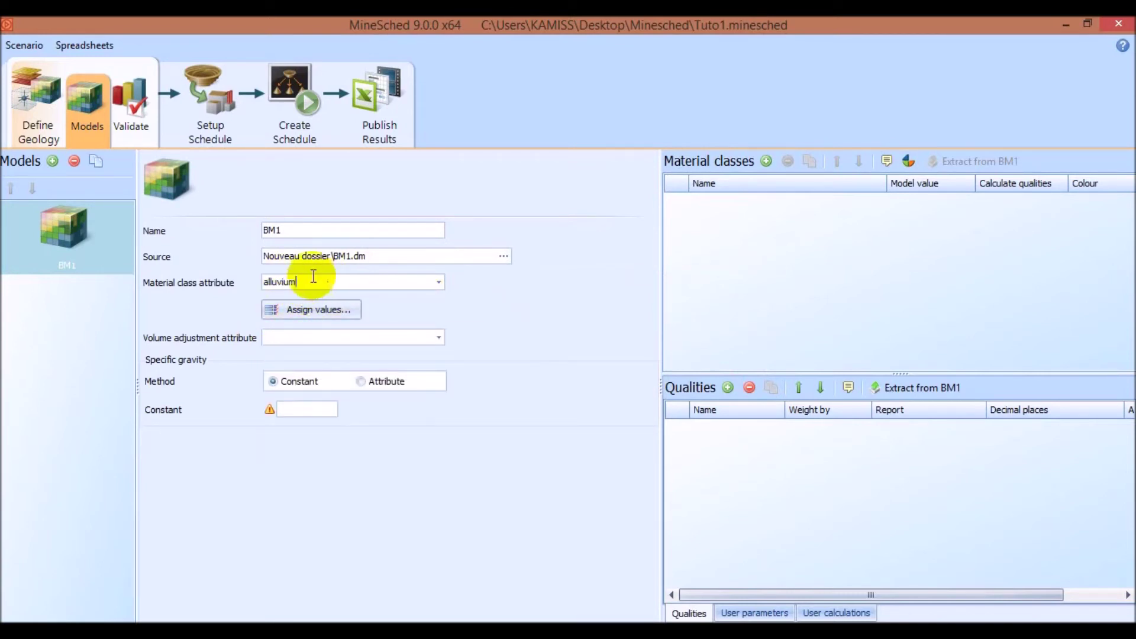
Try grade and density as BM1's material class attribute and return the choice to alluvium
{"action": "left_click", "coordinate": [440, 281]}
{"action": "left_click", "coordinate": [292, 342]}
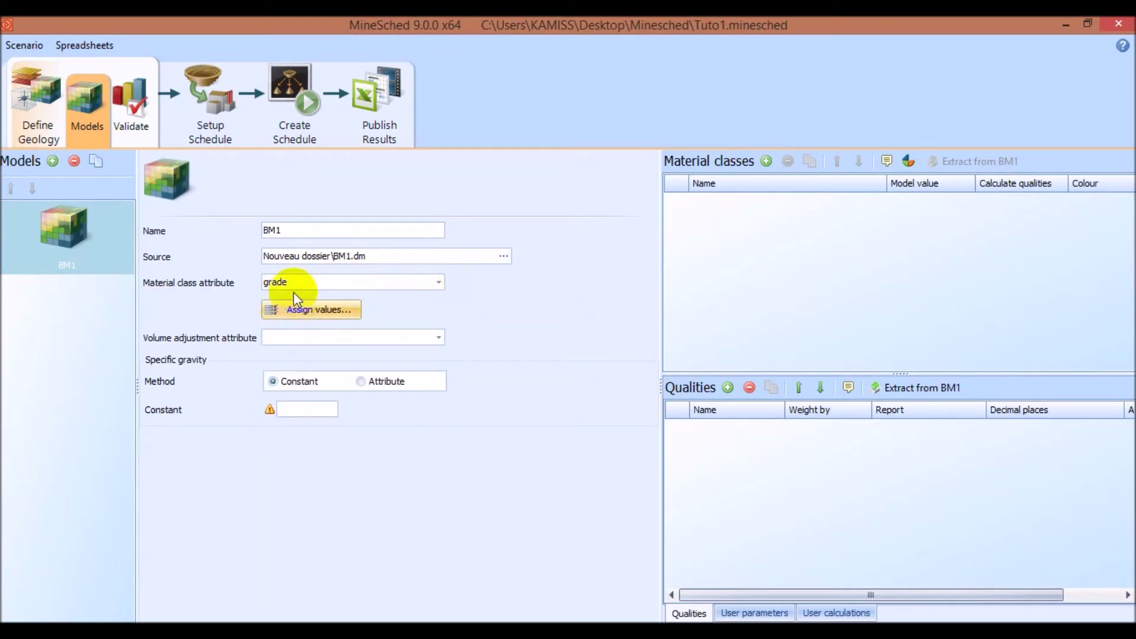
{"action": "left_click", "coordinate": [438, 282]}
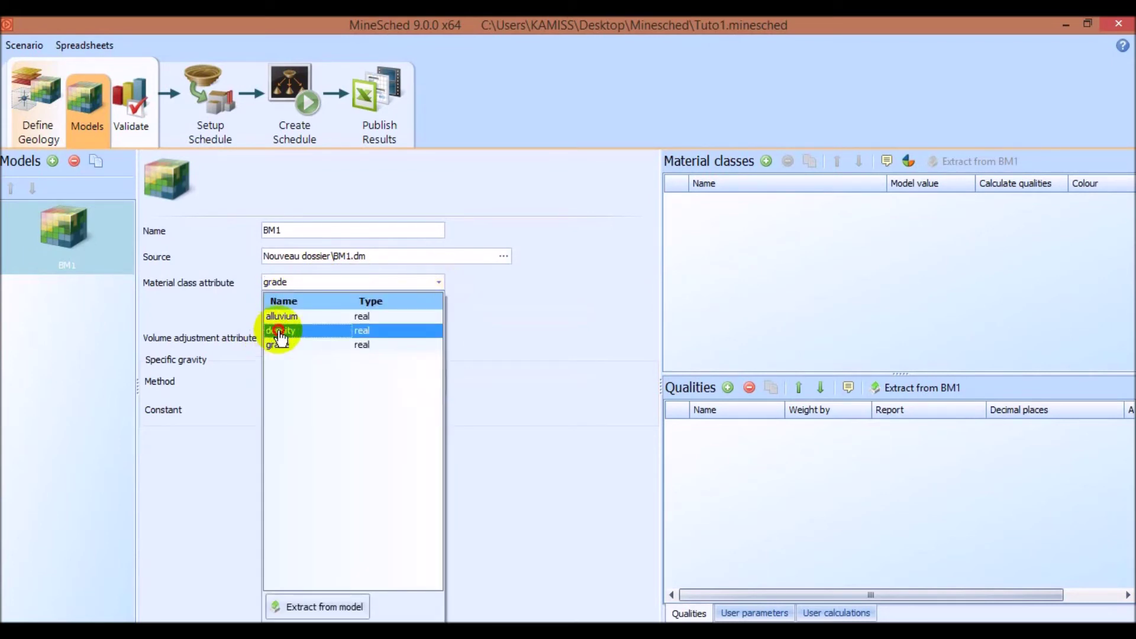
{"action": "left_click", "coordinate": [280, 336]}
{"action": "left_click", "coordinate": [438, 282]}
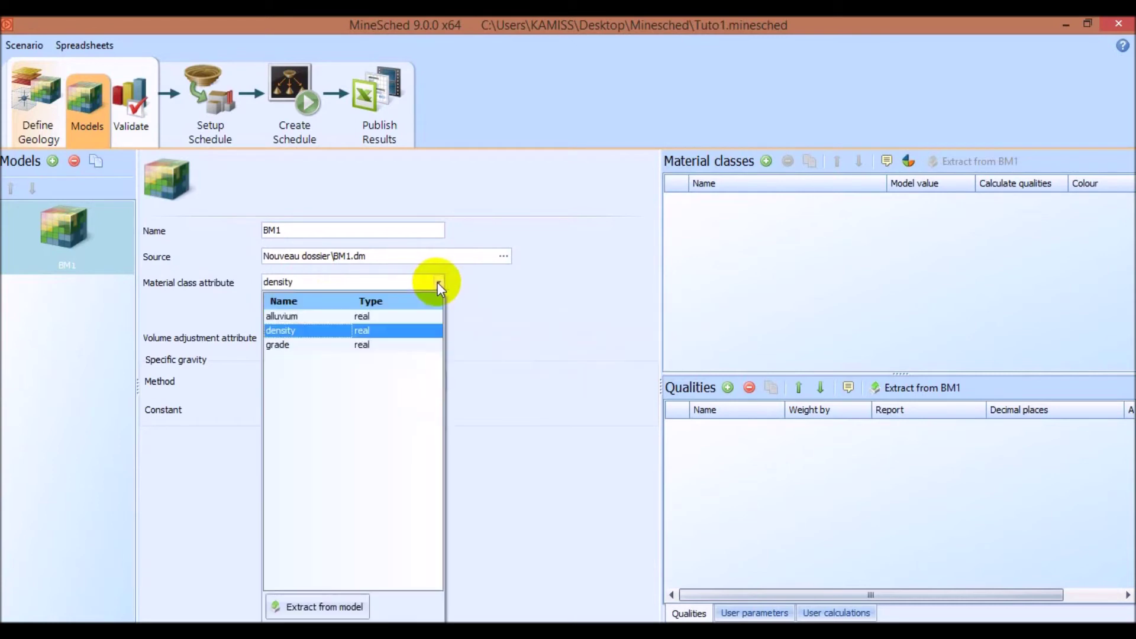
{"action": "left_click", "coordinate": [277, 316]}
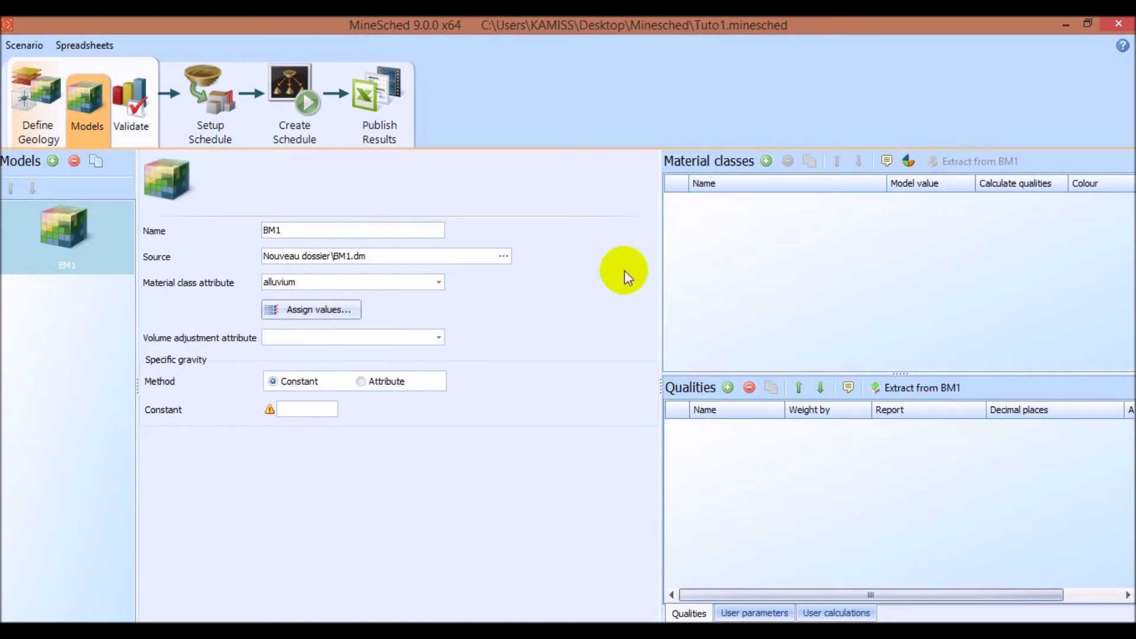
Set BM1's specific gravity method to Attribute and use density as the specific gravity attribute
{"action": "left_click", "coordinate": [364, 336]}
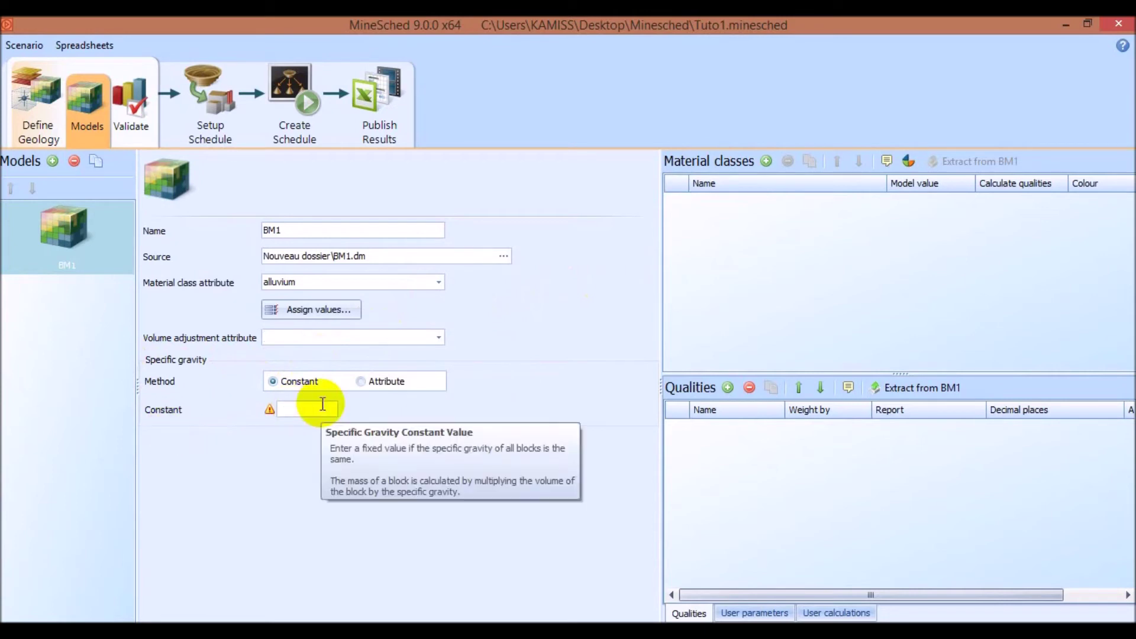
{"action": "left_click", "coordinate": [306, 414]}
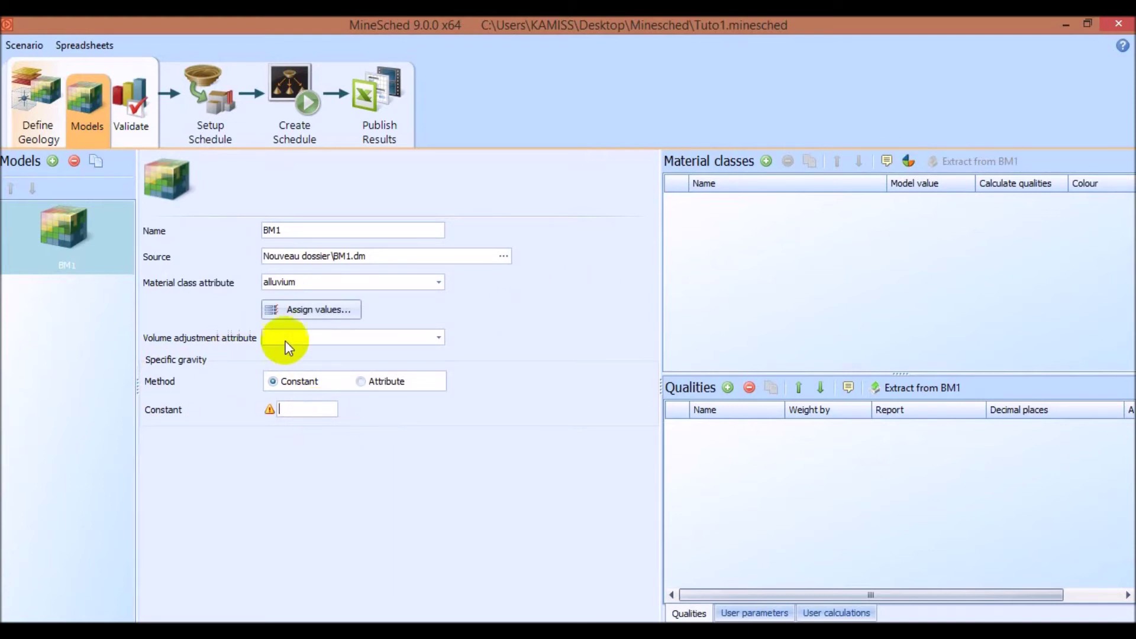
{"action": "left_click", "coordinate": [364, 382]}
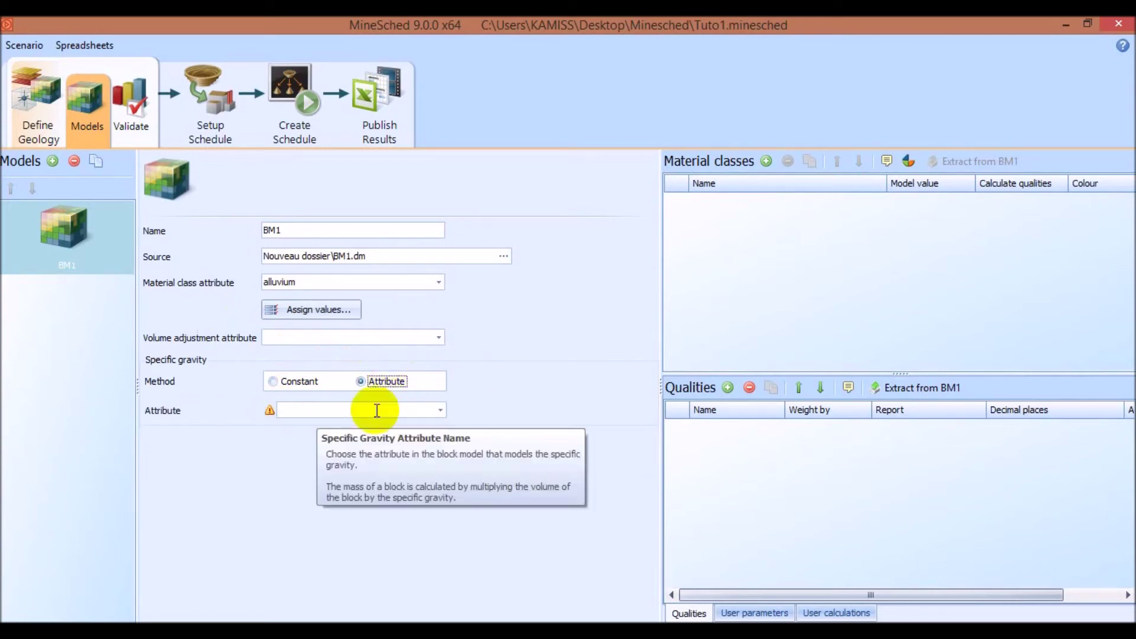
{"action": "left_click", "coordinate": [439, 411]}
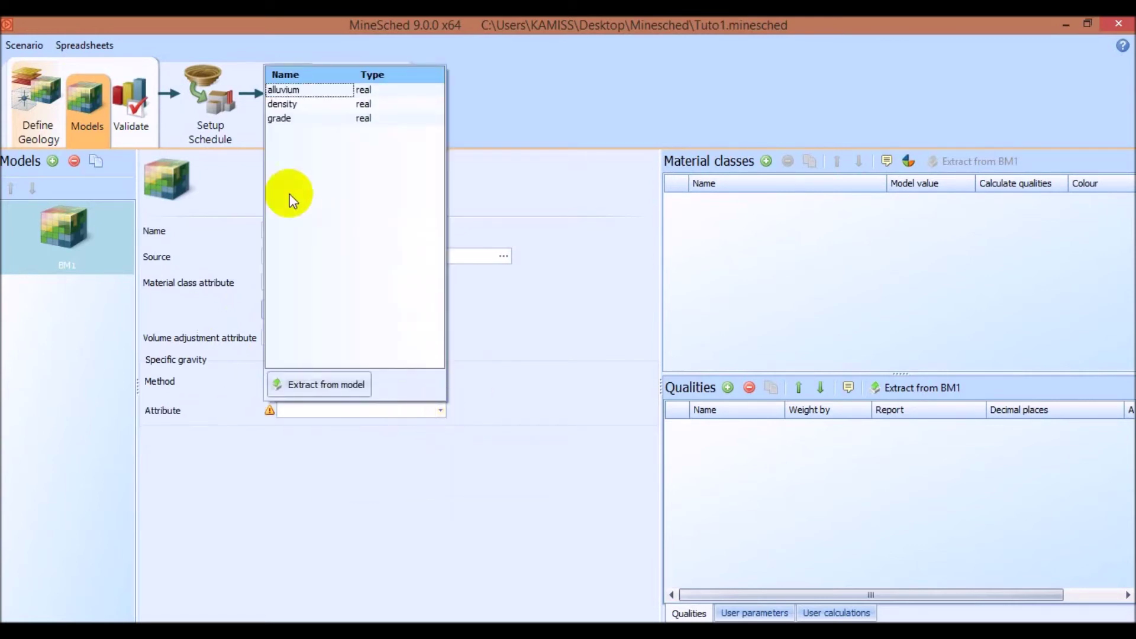
{"action": "left_click", "coordinate": [280, 105]}
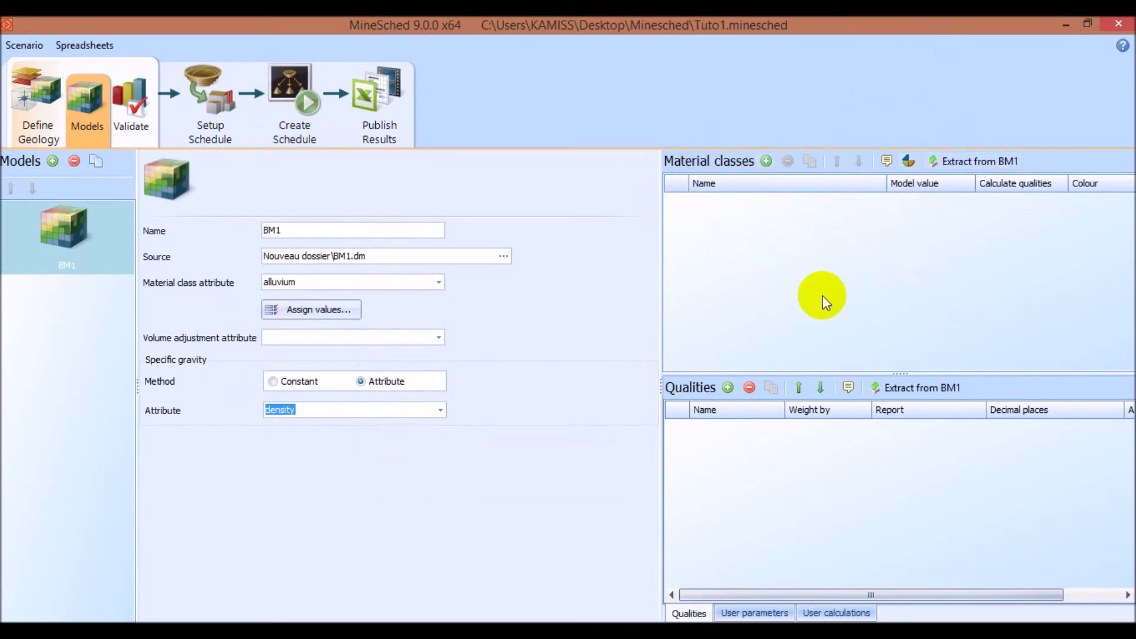
Extract the material classes from BM1 and view the colour choices for the extracted class
{"action": "left_click", "coordinate": [954, 164]}
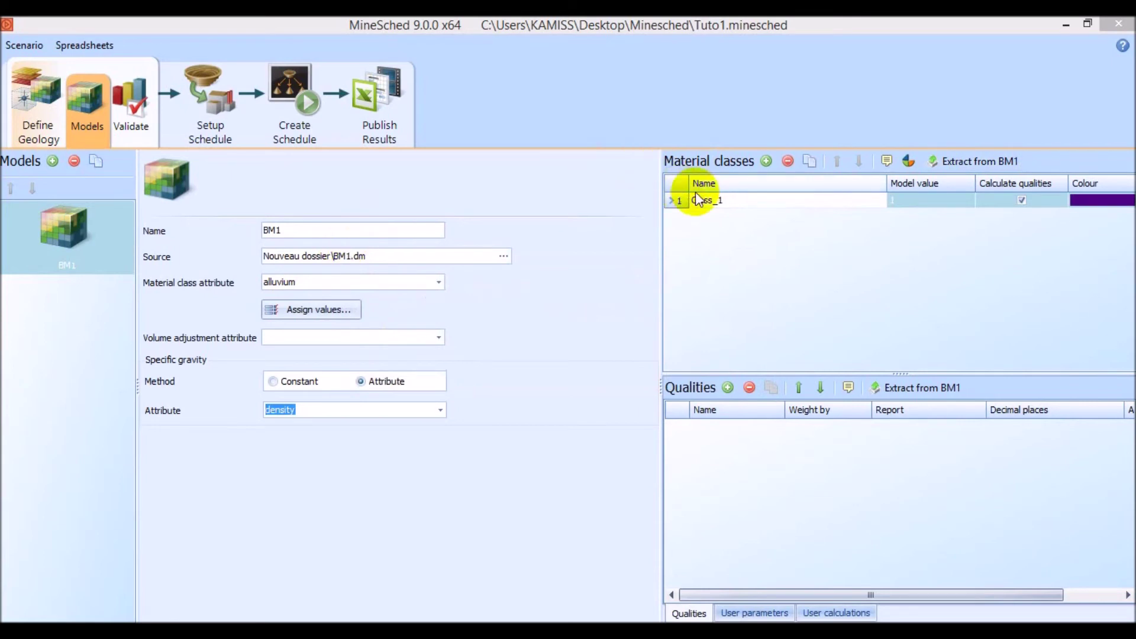
{"action": "left_click", "coordinate": [730, 201]}
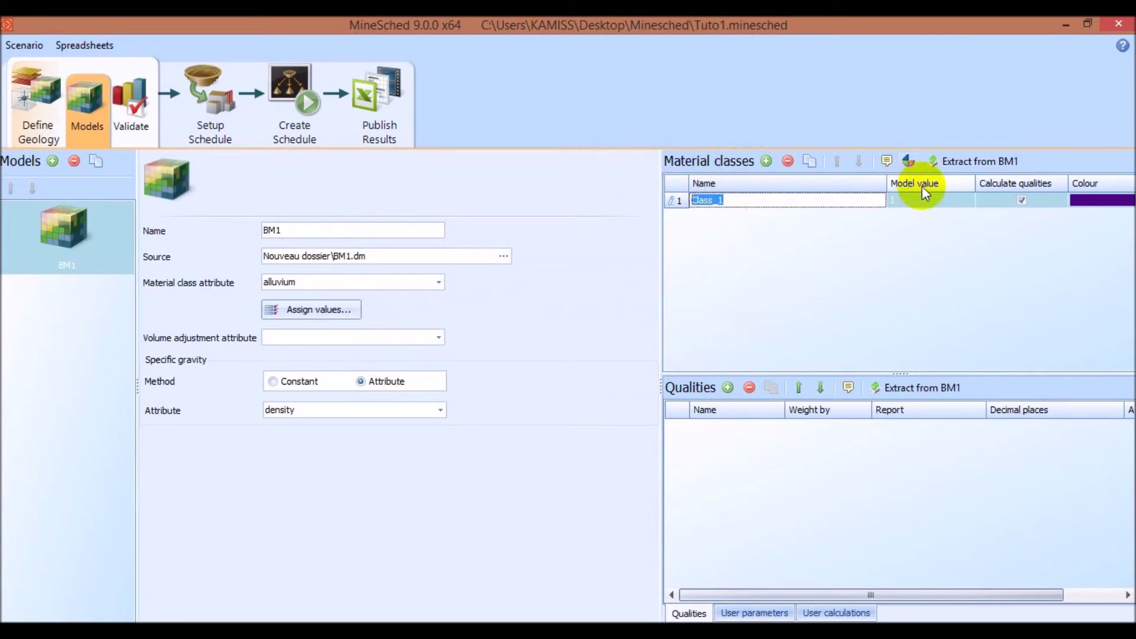
{"action": "left_click", "coordinate": [1022, 200]}
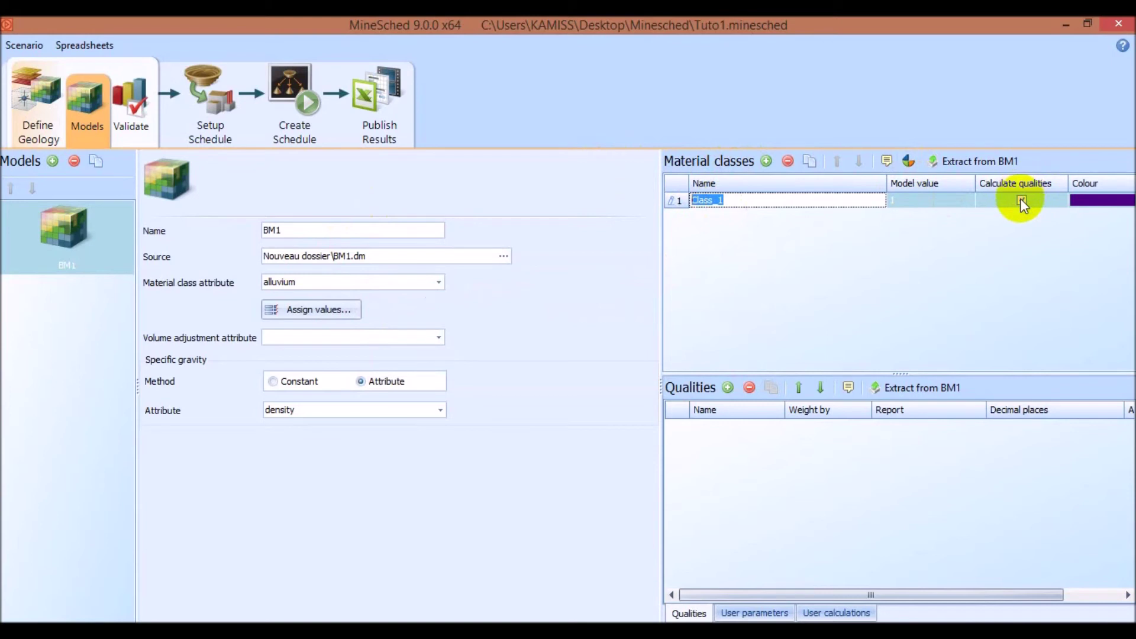
{"action": "left_click", "coordinate": [1110, 201]}
{"action": "left_click", "coordinate": [1129, 203]}
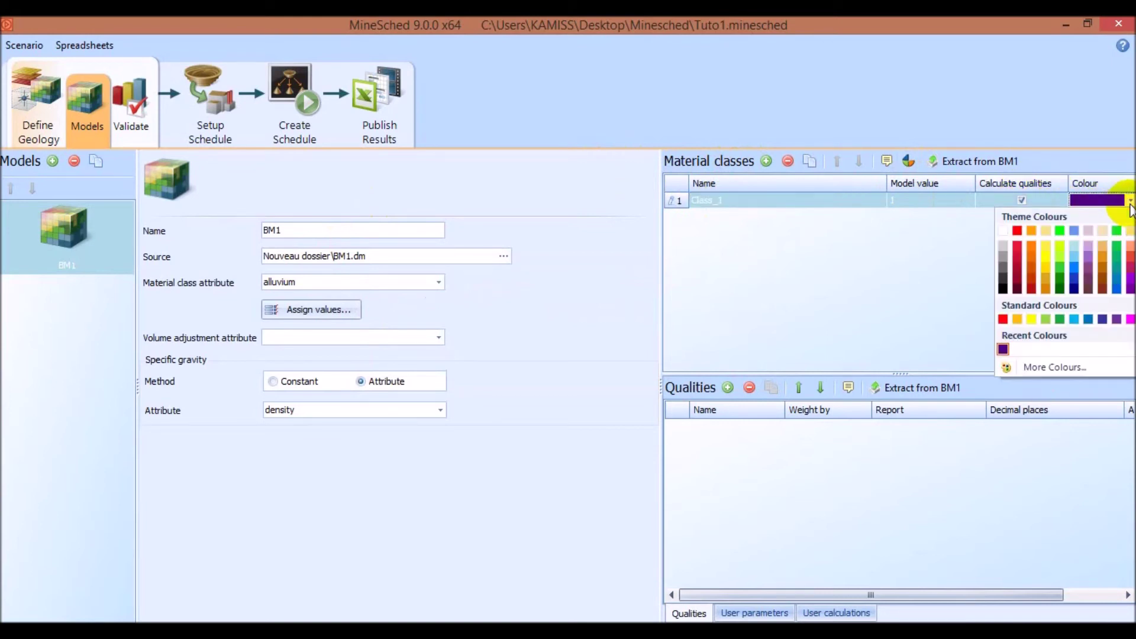
{"action": "left_click", "coordinate": [921, 260]}
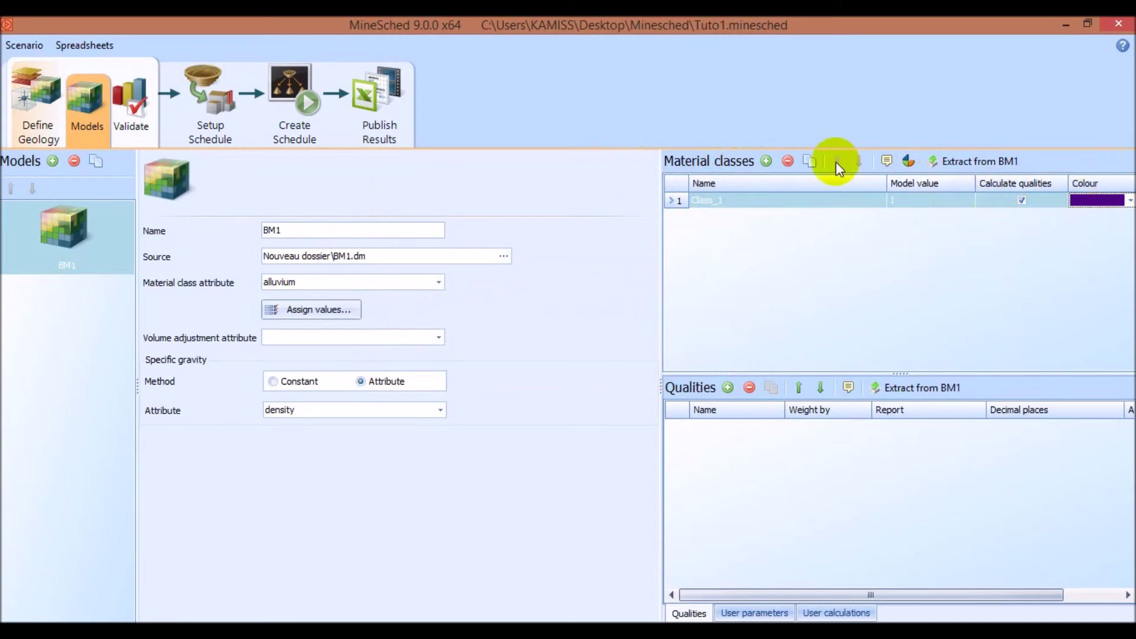
Add a second material class and remove it again, keeping the first class's name
{"action": "left_click", "coordinate": [765, 161]}
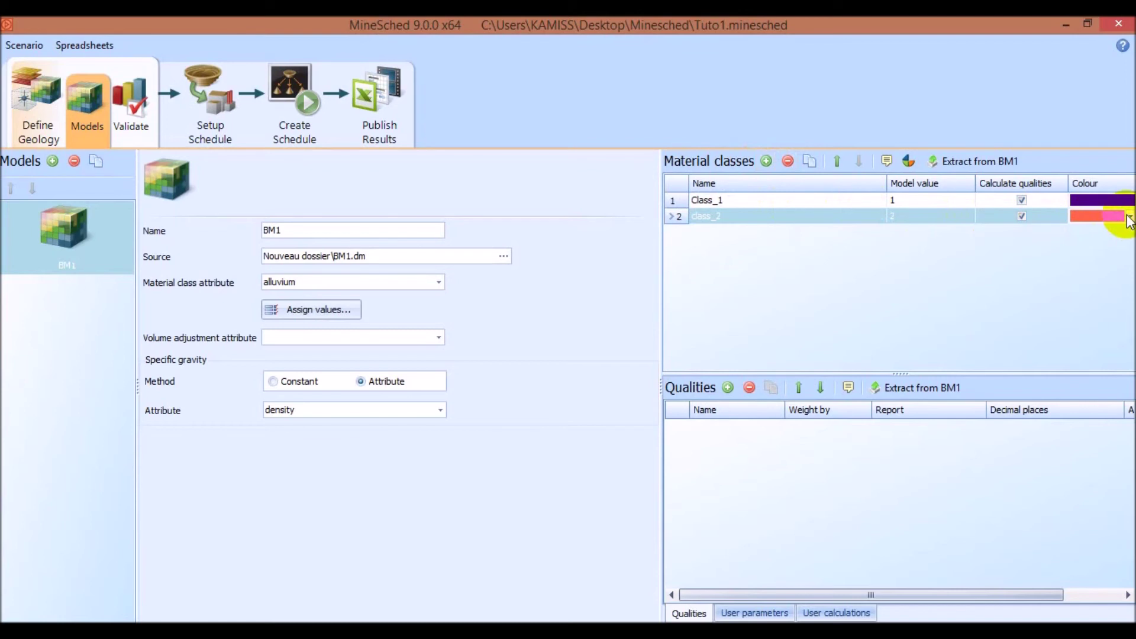
{"action": "left_click", "coordinate": [787, 161]}
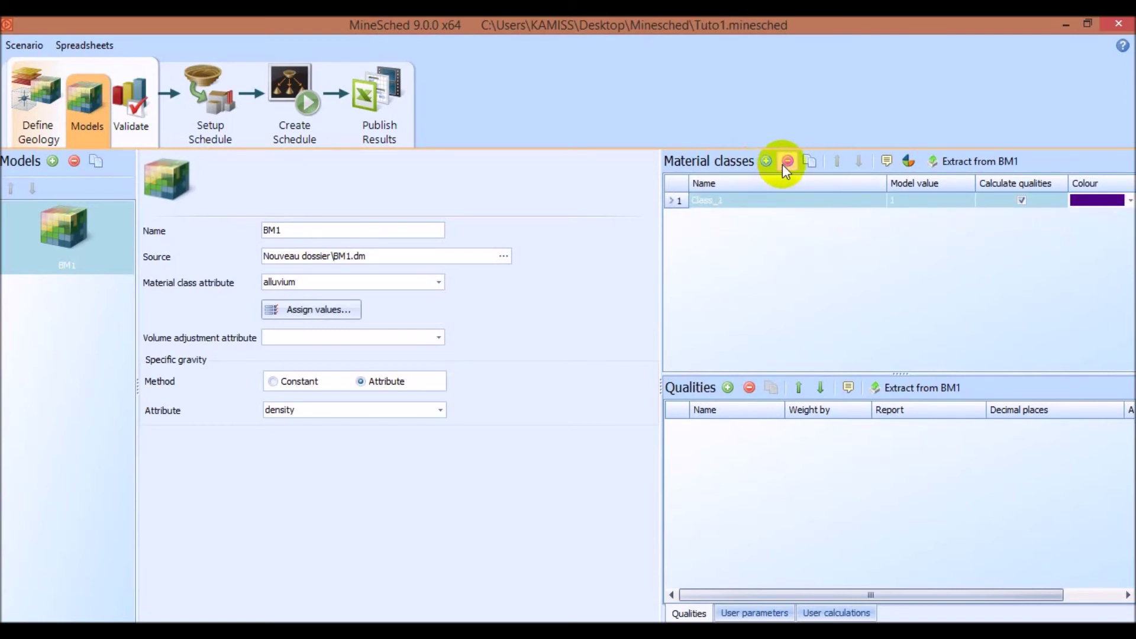
{"action": "left_click", "coordinate": [730, 201]}
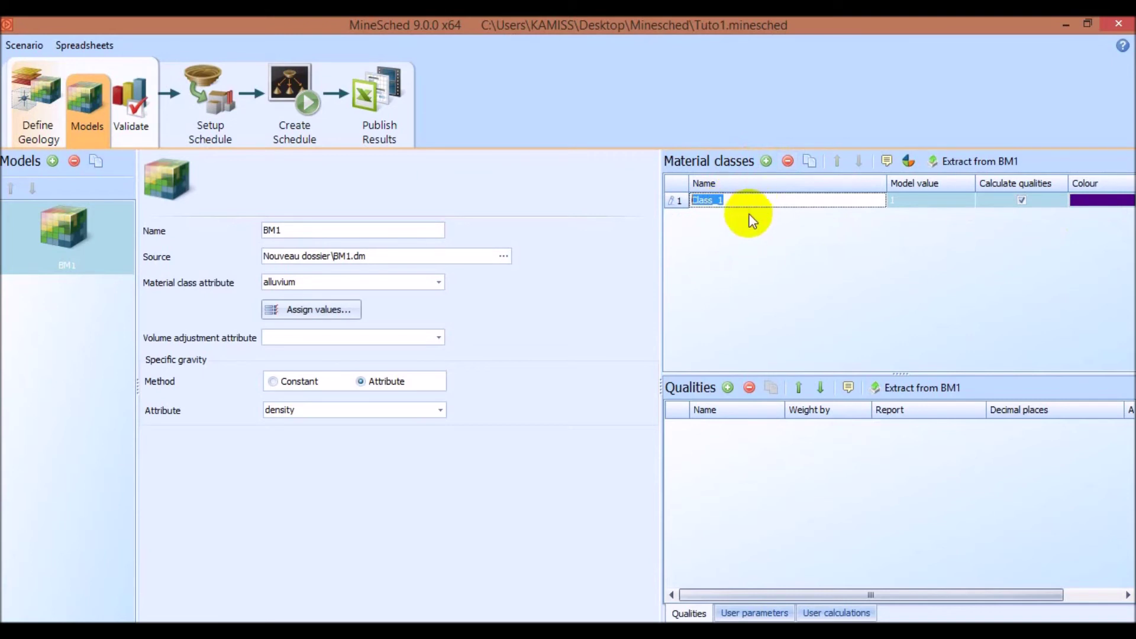
{"action": "left_click", "coordinate": [718, 235]}
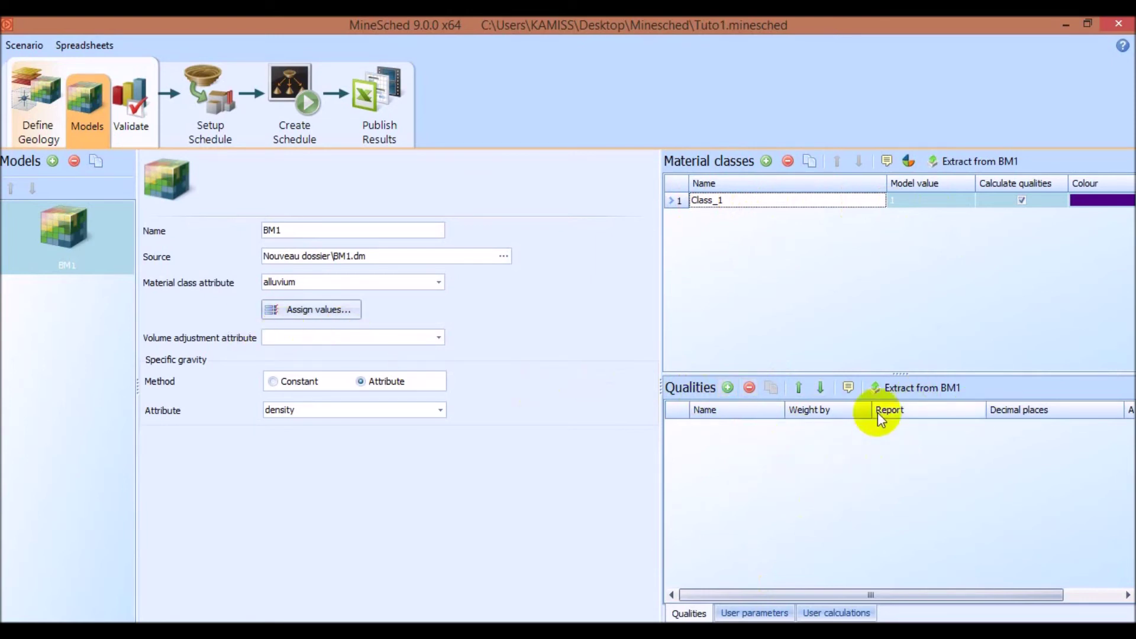
Extract the qualities alluvium, density and grade from BM1
{"action": "left_click", "coordinate": [901, 393]}
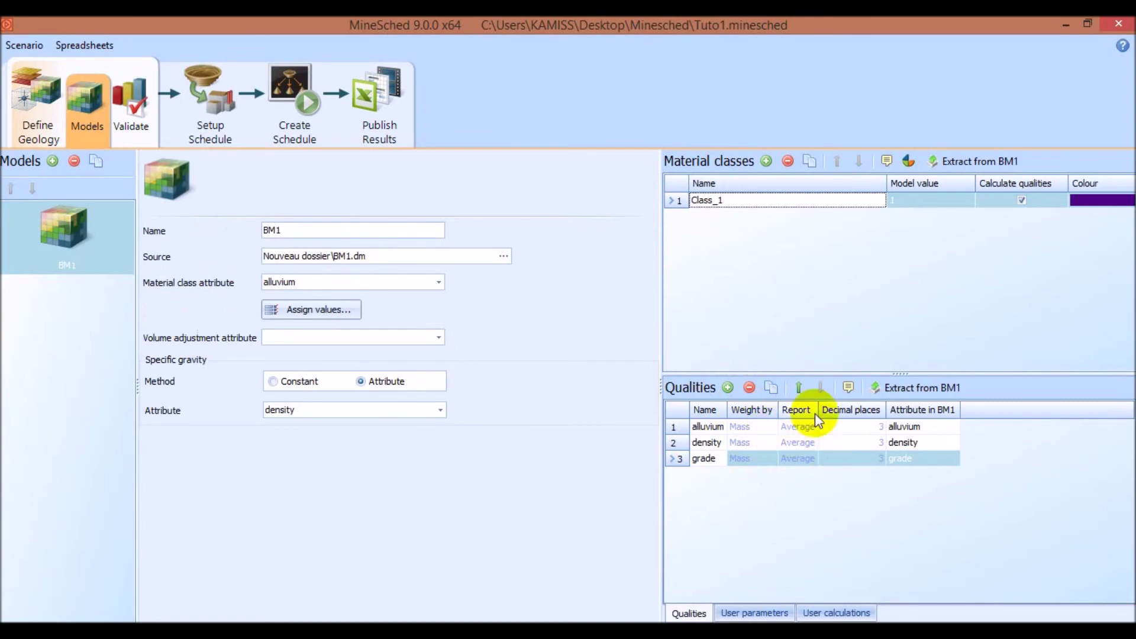
{"action": "left_click", "coordinate": [877, 426]}
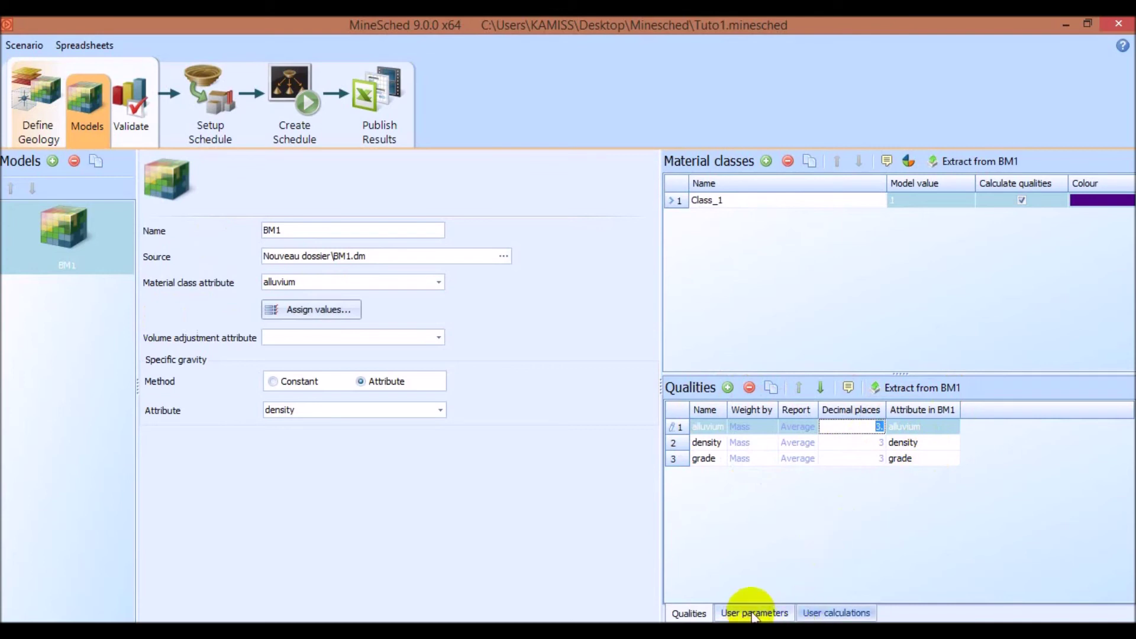
Add a user calculation, open its expression for editing, delete the calculation and return to the qualities list
{"action": "left_click", "coordinate": [825, 612]}
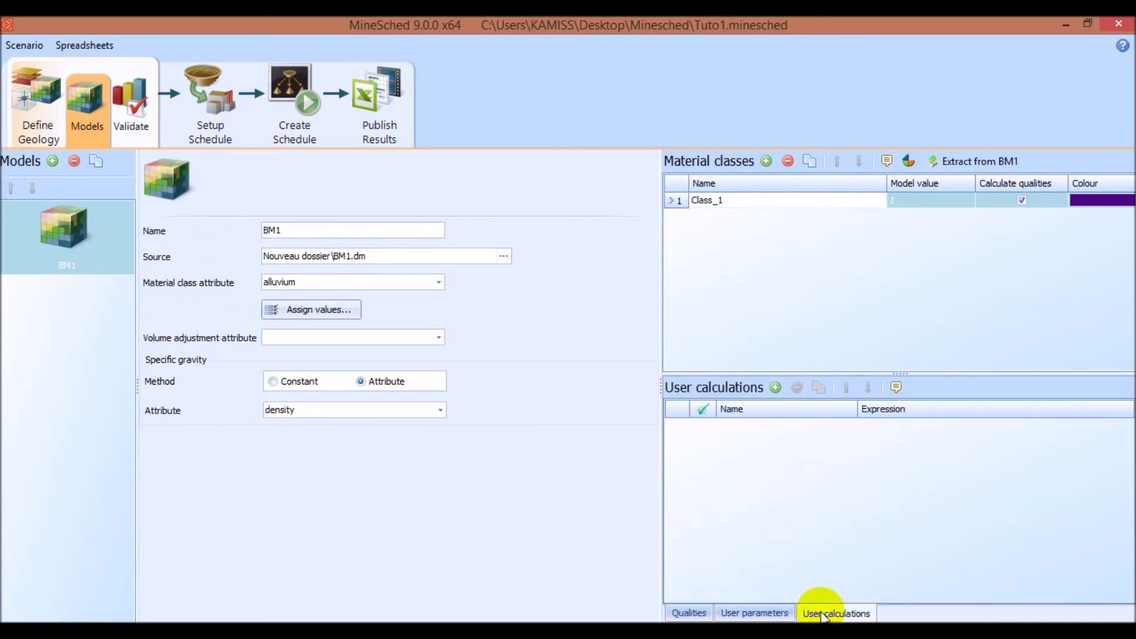
{"action": "left_click", "coordinate": [775, 388]}
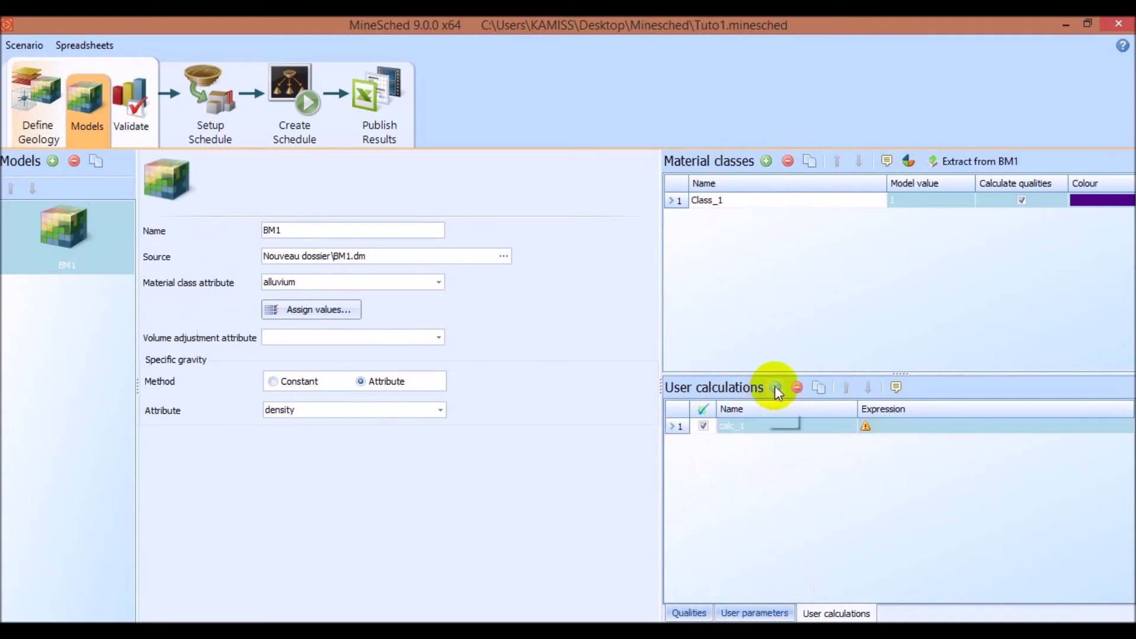
{"action": "left_click", "coordinate": [758, 425]}
{"action": "left_click", "coordinate": [888, 426]}
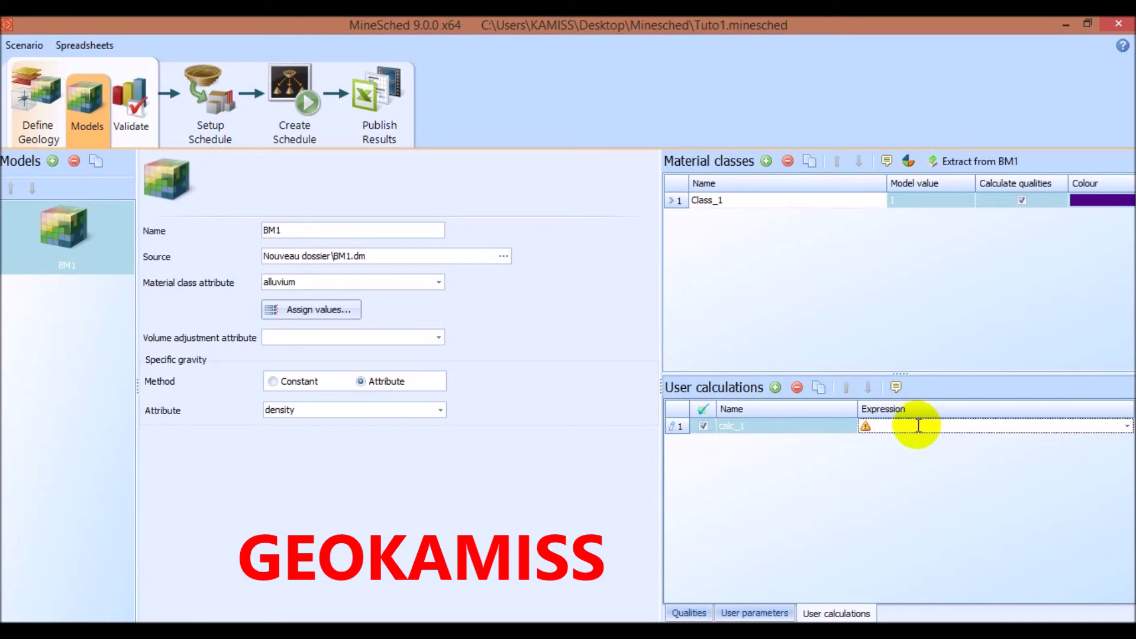
{"action": "left_click", "coordinate": [795, 391]}
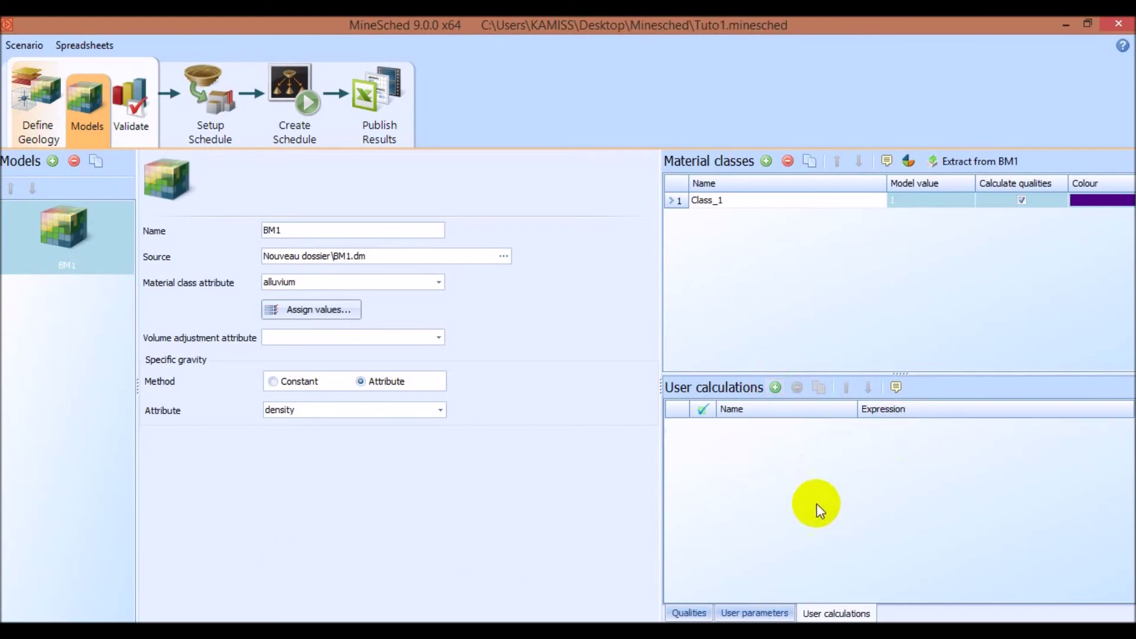
{"action": "left_click", "coordinate": [780, 612]}
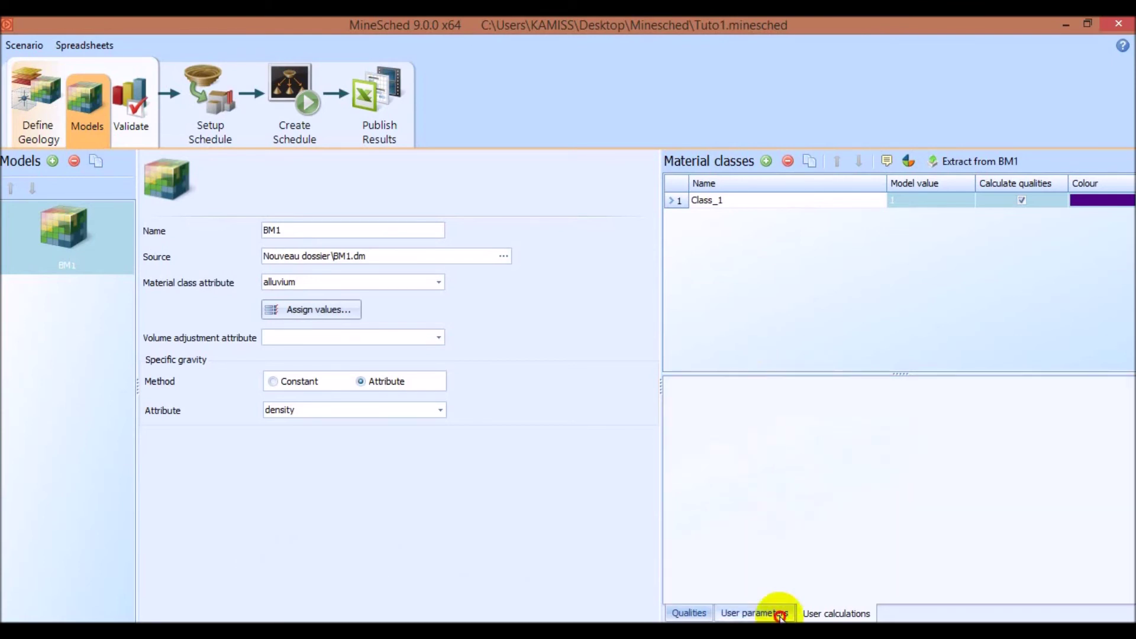
{"action": "left_click", "coordinate": [699, 615]}
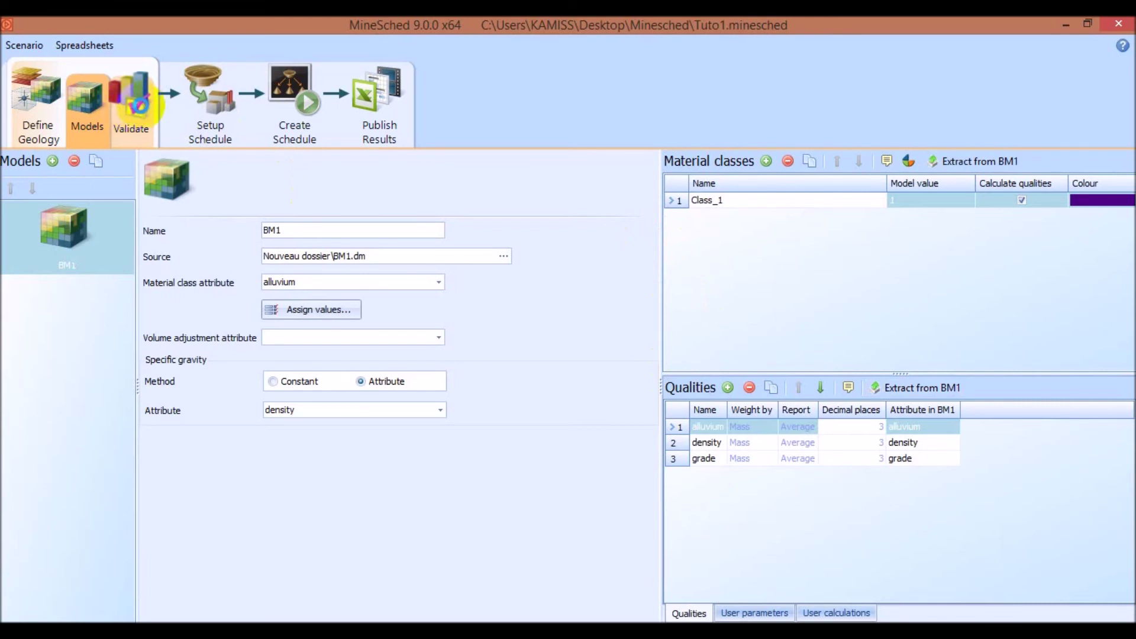
Check the geology models for input errors and update all models to generate their validation charts
{"action": "left_click", "coordinate": [141, 106]}
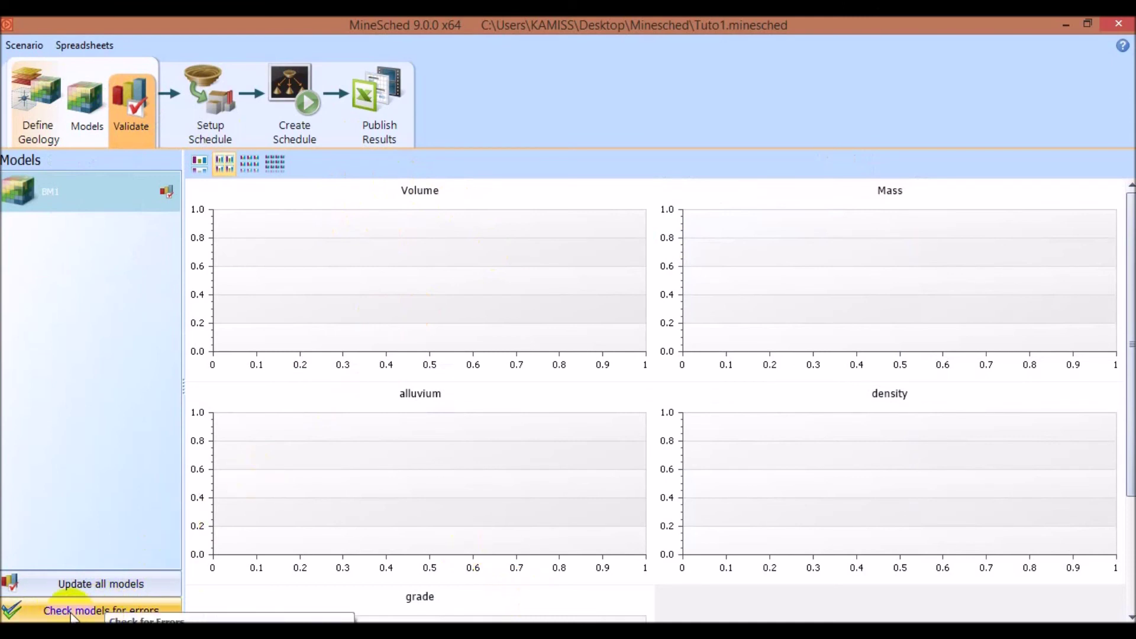
{"action": "left_click", "coordinate": [88, 611]}
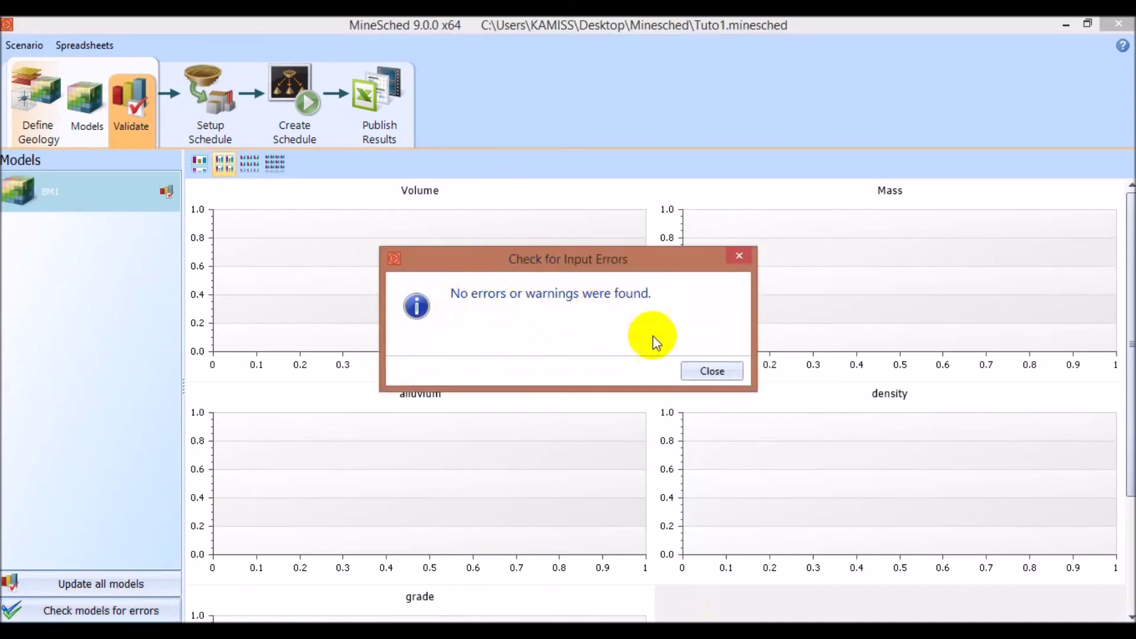
{"action": "left_click", "coordinate": [709, 371]}
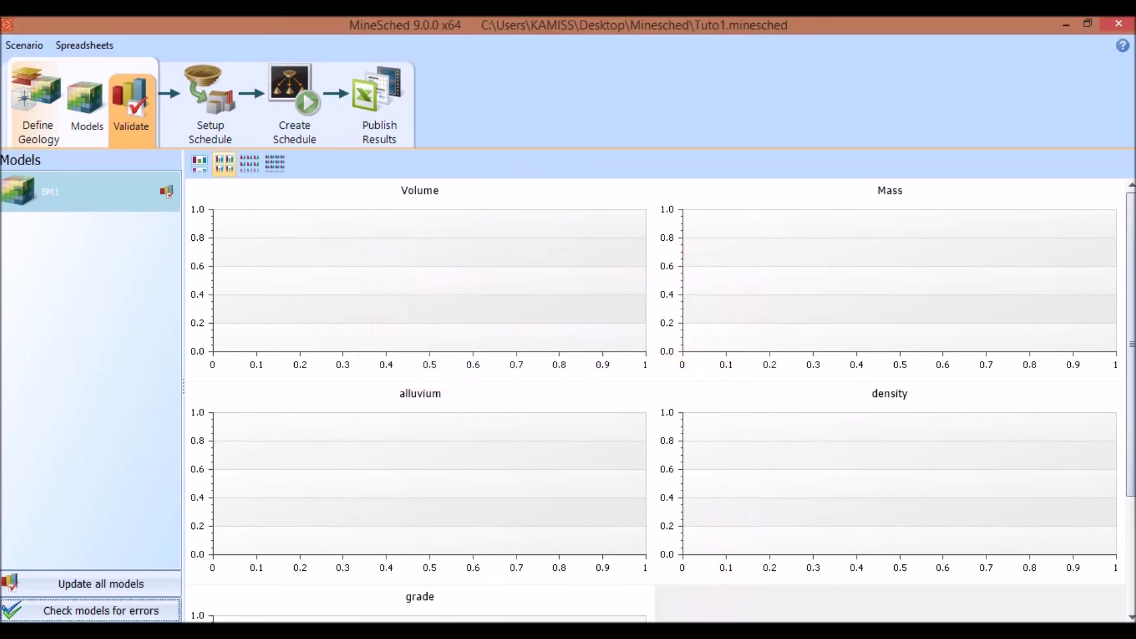
{"action": "left_click", "coordinate": [73, 584]}
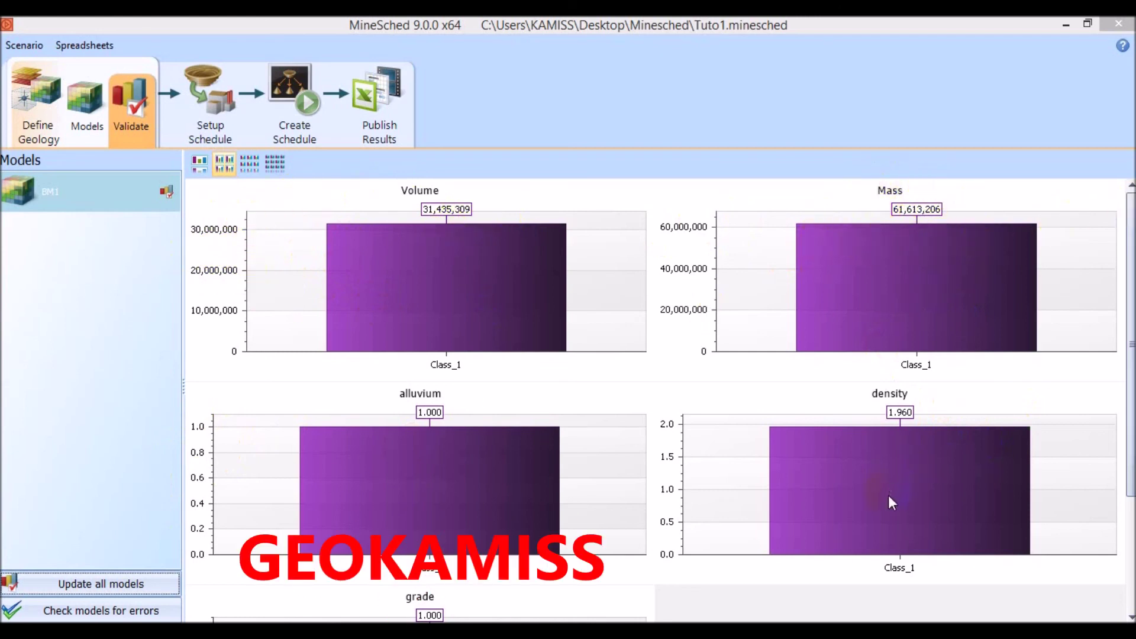
Examine BM1's validation charts in layouts of one, two, three and four charts per row, ending with four
{"action": "left_click_drag", "start_coordinate": [1129, 342], "coordinate": [386, 27]}
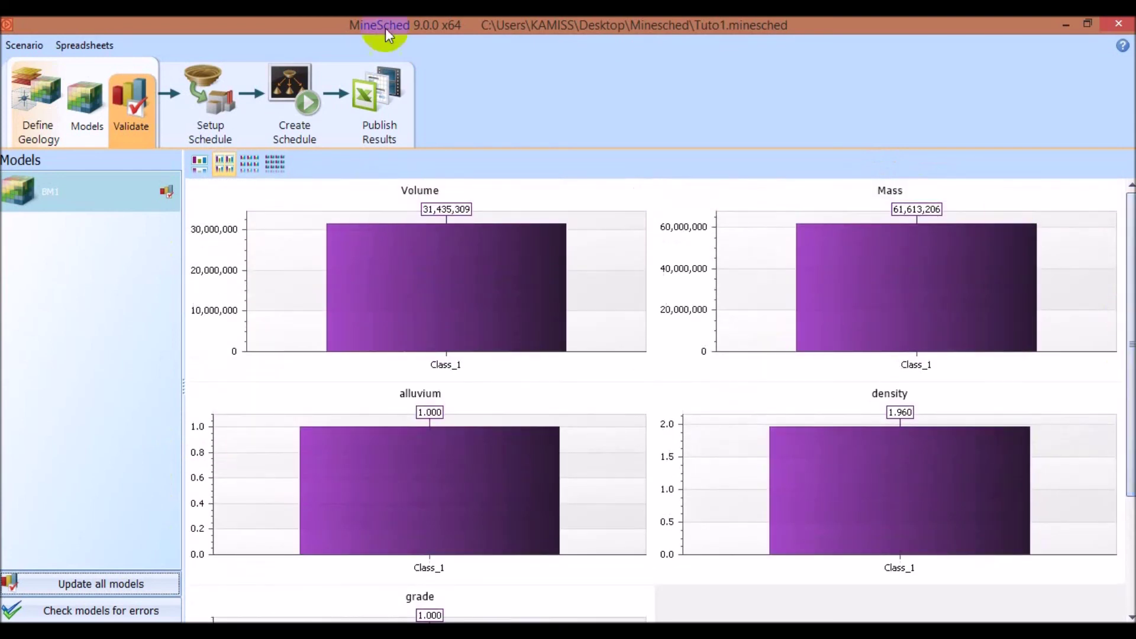
{"action": "left_click", "coordinate": [249, 164]}
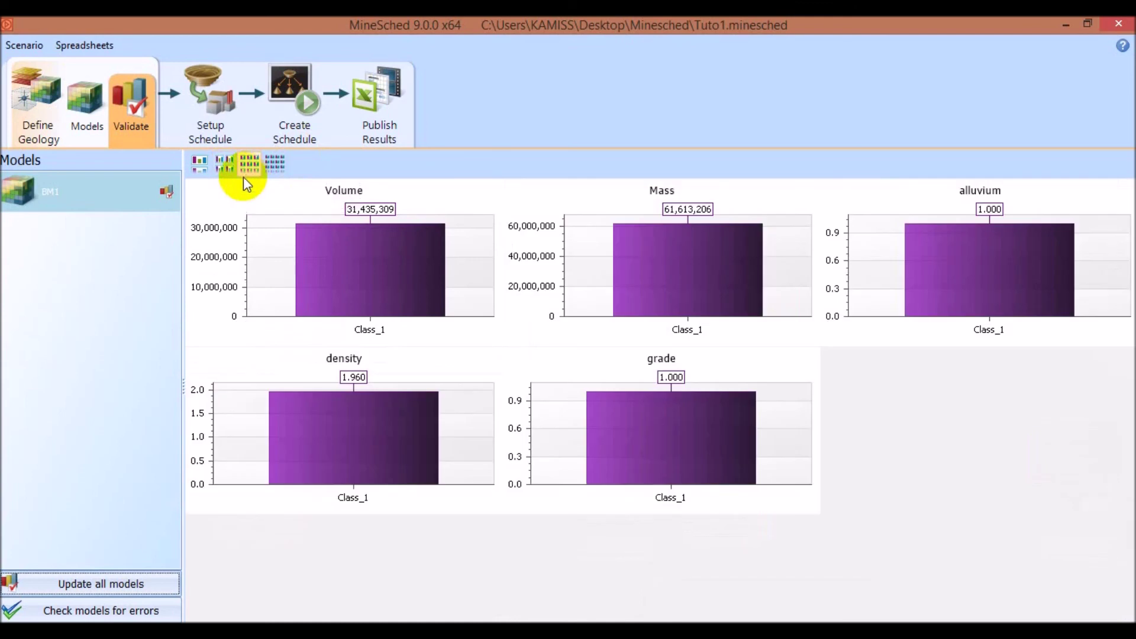
{"action": "left_click", "coordinate": [200, 164]}
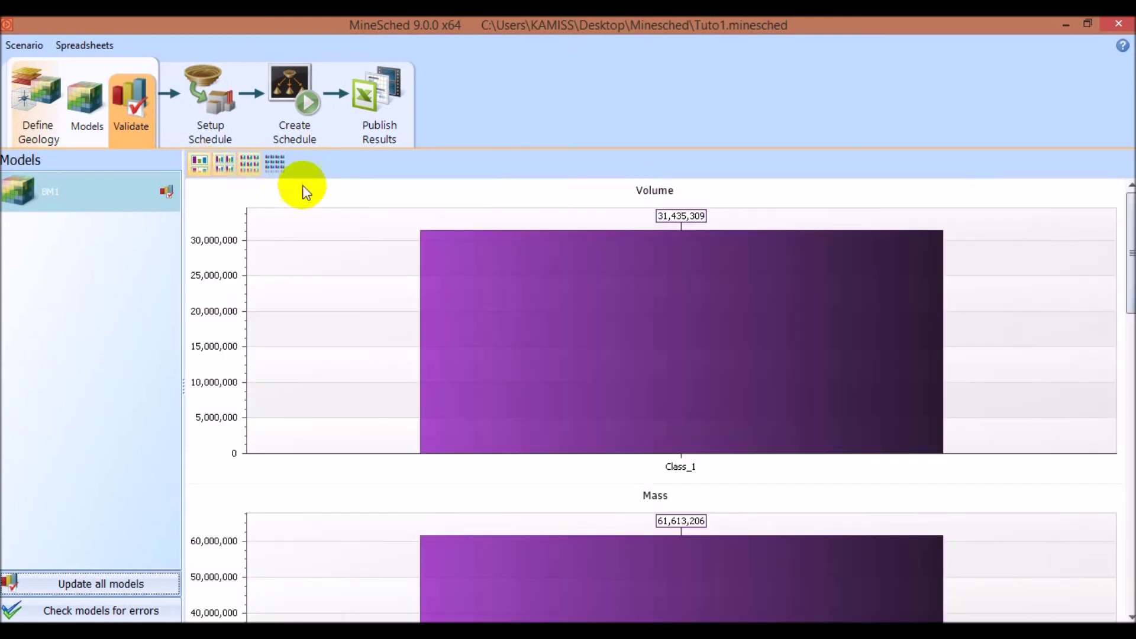
{"action": "left_click", "coordinate": [268, 167]}
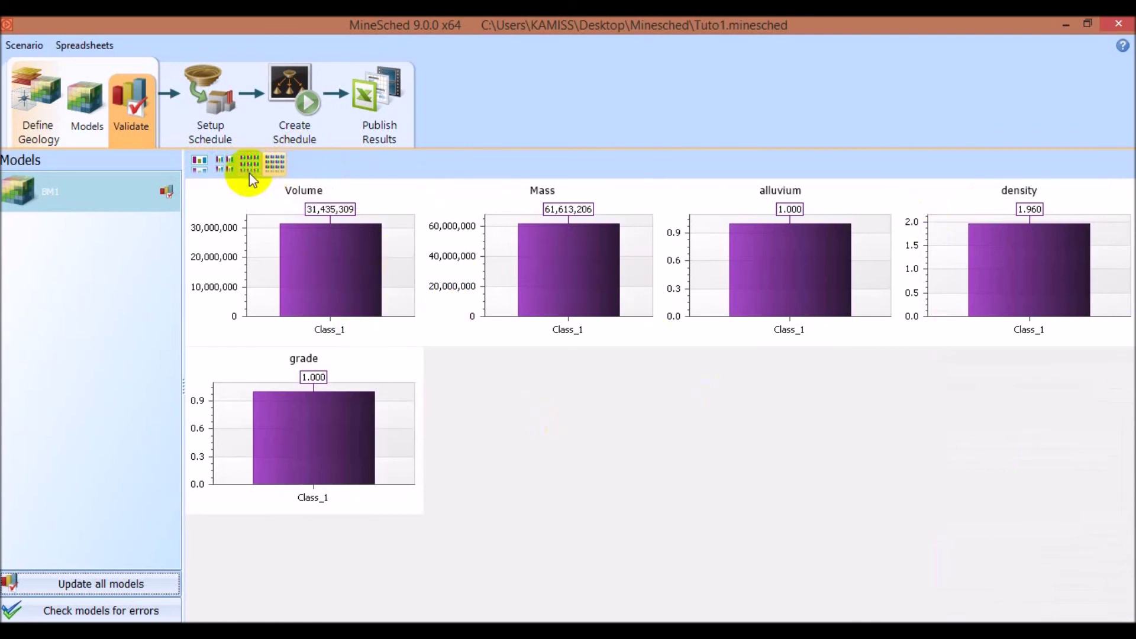
{"action": "left_click", "coordinate": [199, 166]}
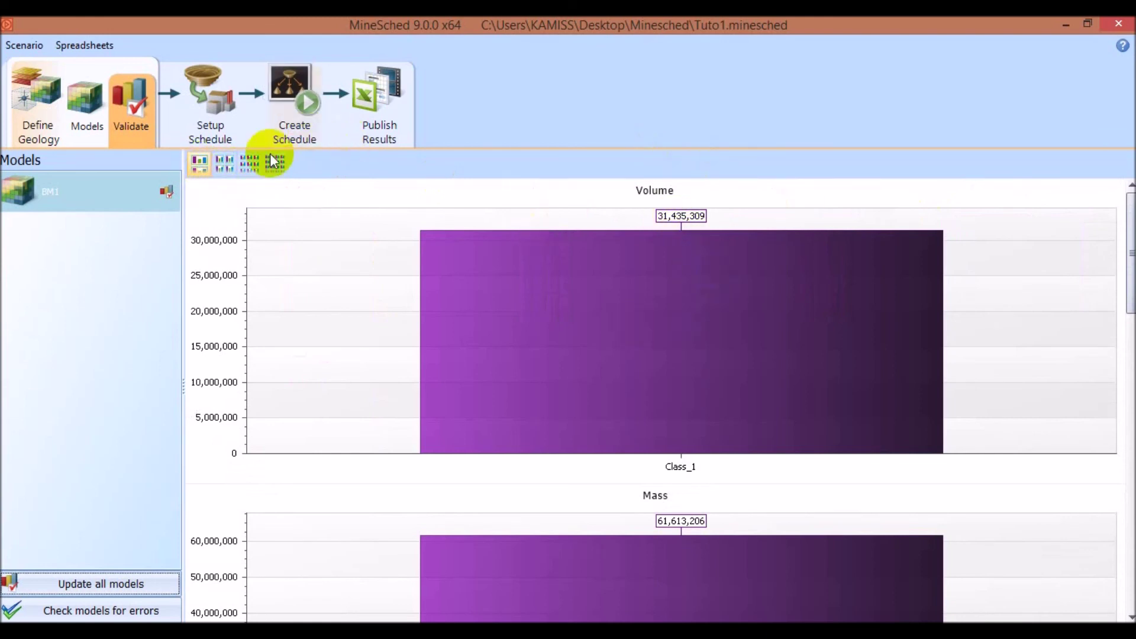
{"action": "left_click", "coordinate": [226, 166]}
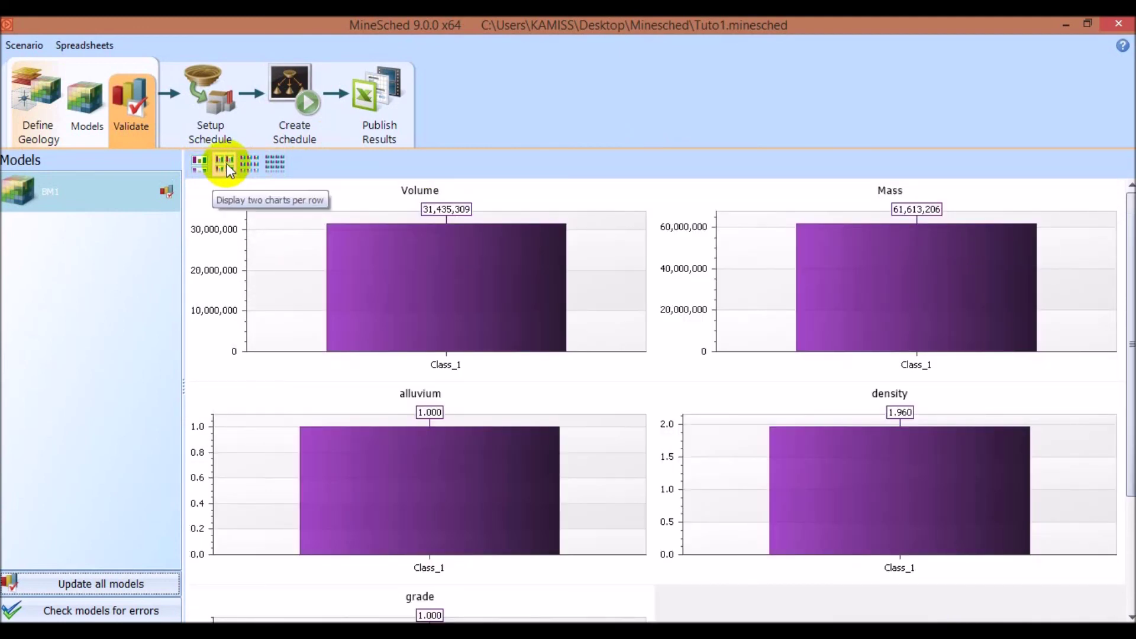
{"action": "left_click", "coordinate": [249, 171]}
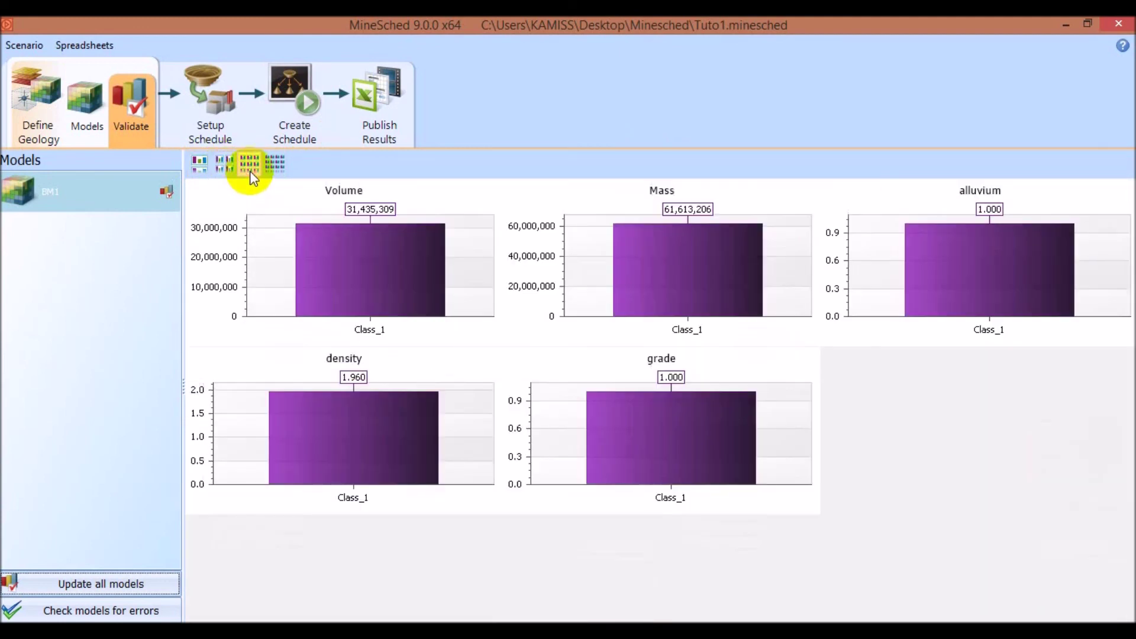
{"action": "left_click", "coordinate": [276, 168]}
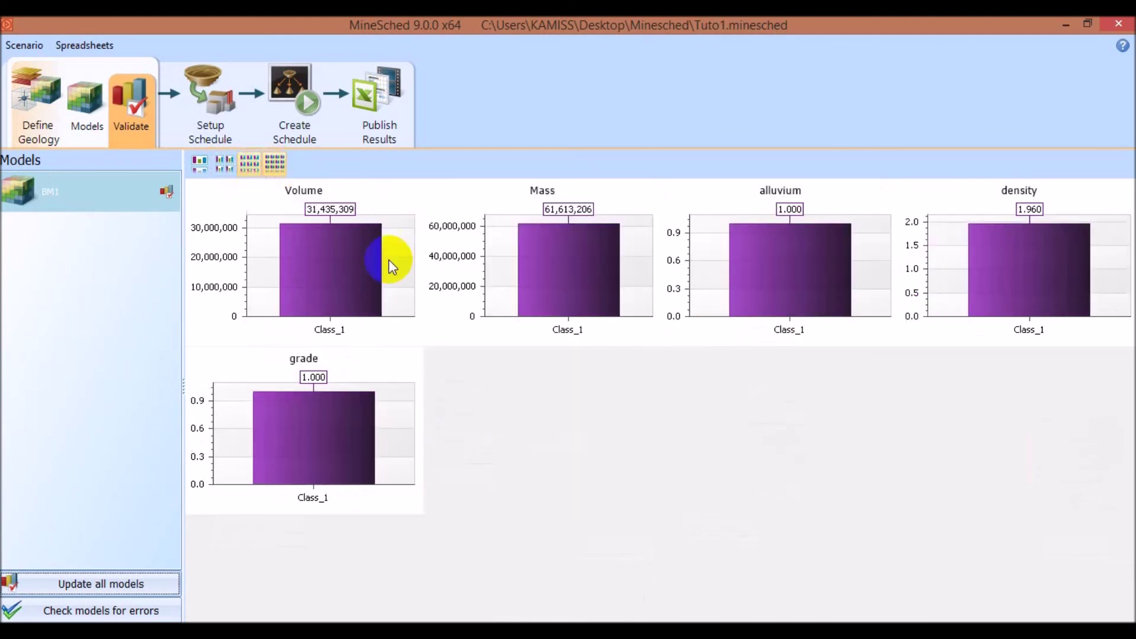